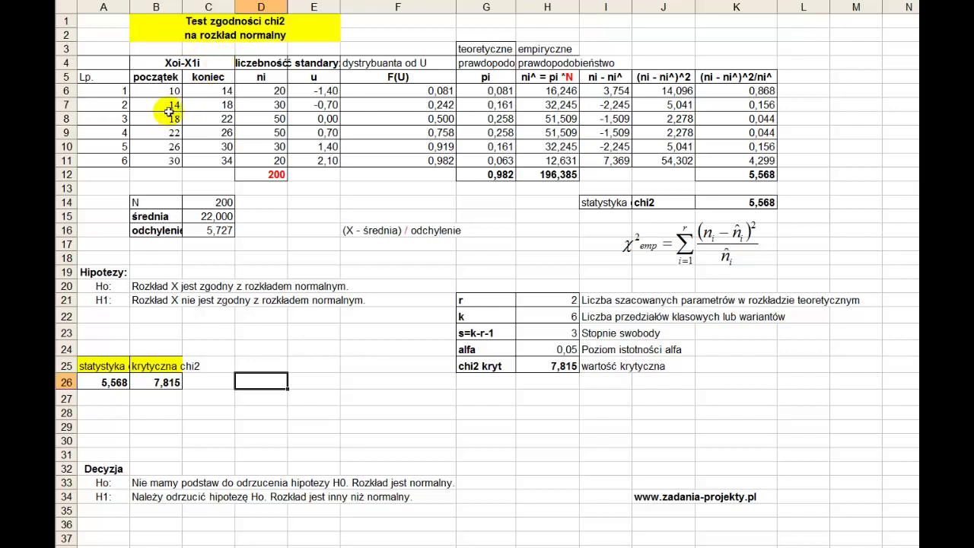
# Step: Highlight the interval bounds, the frequencies ni and the H0 and H1 hypothesis statements
pyautogui.moveTo(156, 91); pyautogui.dragTo(226, 160)
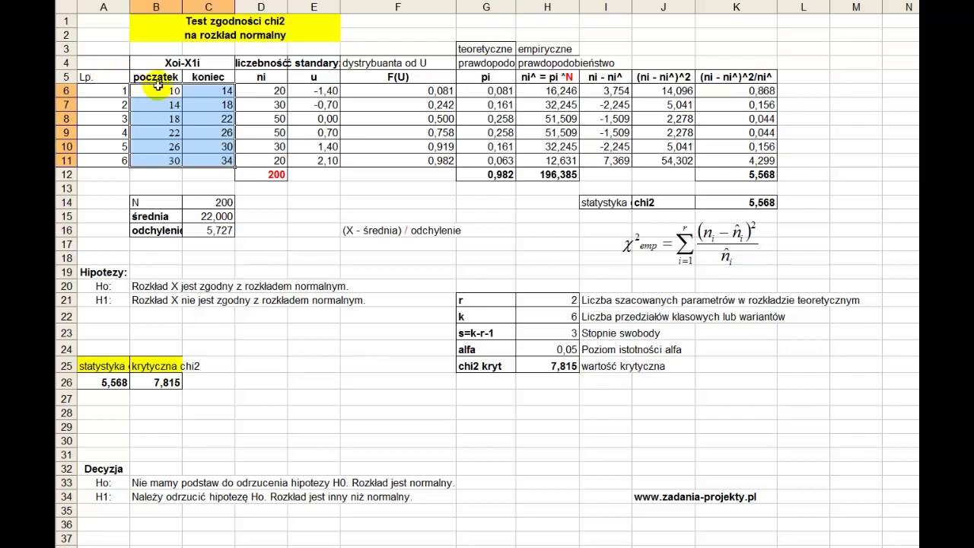
pyautogui.moveTo(157, 89)
pyautogui.mouseDown()
pyautogui.moveTo(159, 160)
pyautogui.moveTo(217, 91)
pyautogui.moveTo(263, 159)
pyautogui.mouseUp()
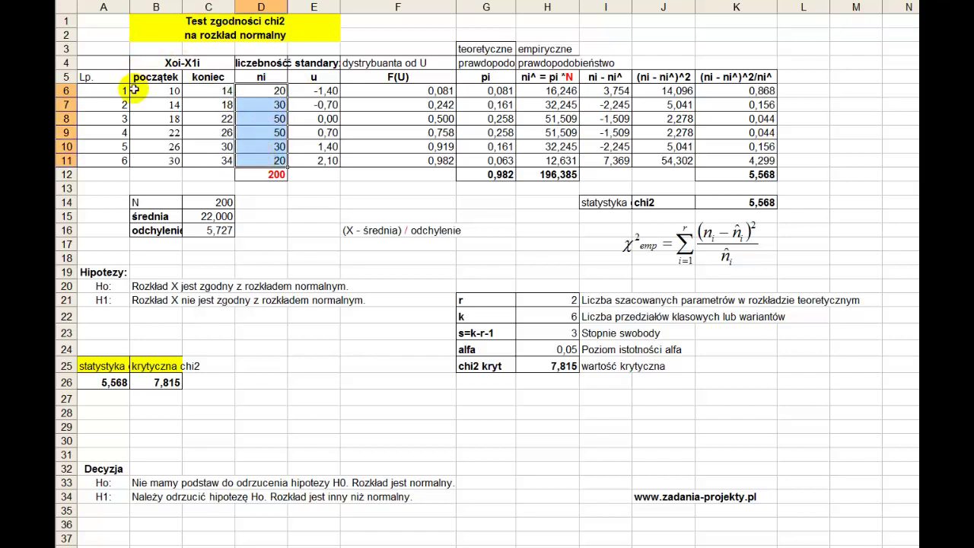
pyautogui.moveTo(133, 90)
pyautogui.mouseDown()
pyautogui.moveTo(213, 104)
pyautogui.moveTo(213, 158)
pyautogui.mouseUp()
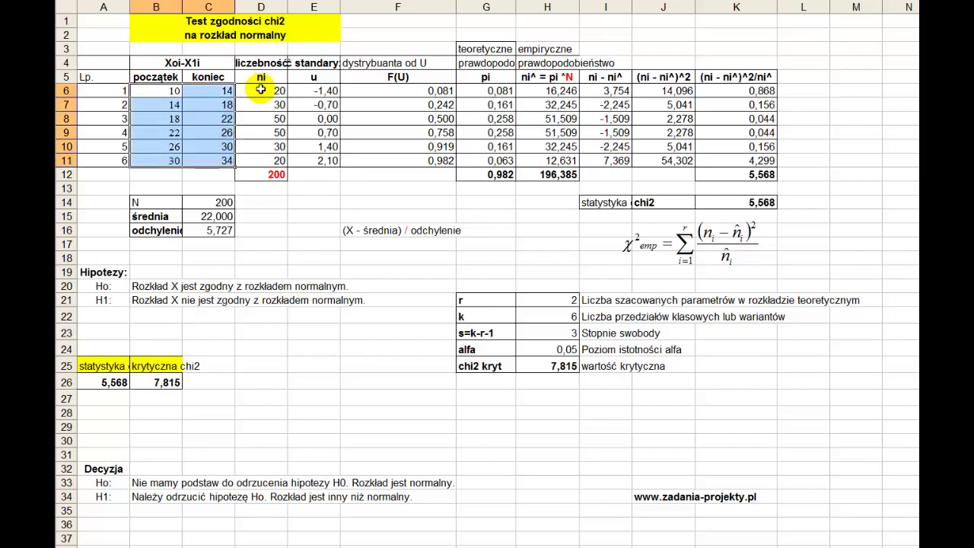
pyautogui.moveTo(260, 90); pyautogui.dragTo(257, 165)
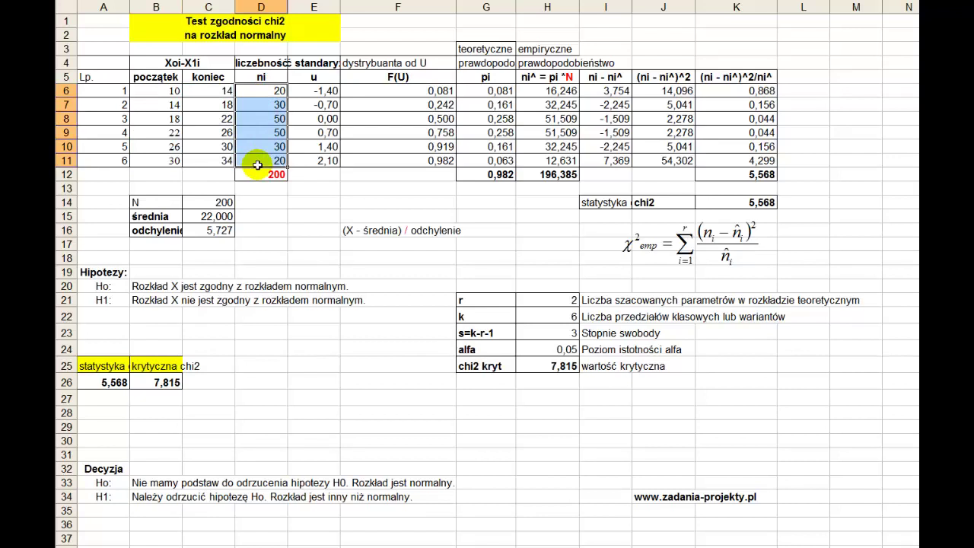
pyautogui.click(88, 289)
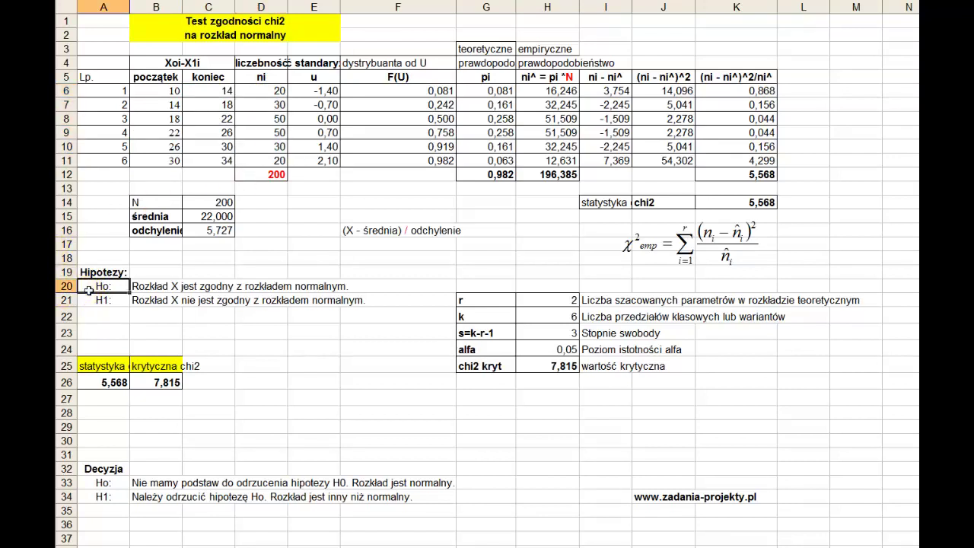
pyautogui.click(142, 287)
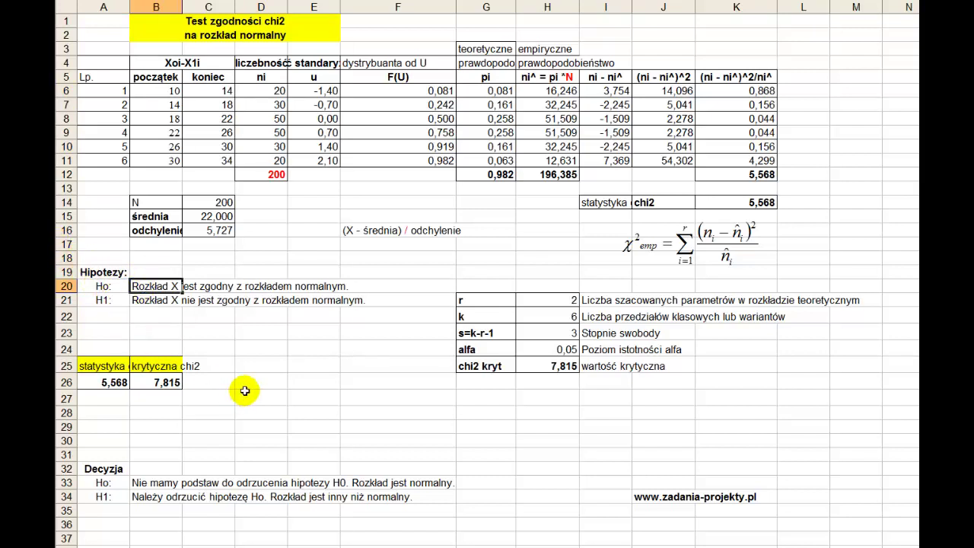
pyautogui.click(105, 299)
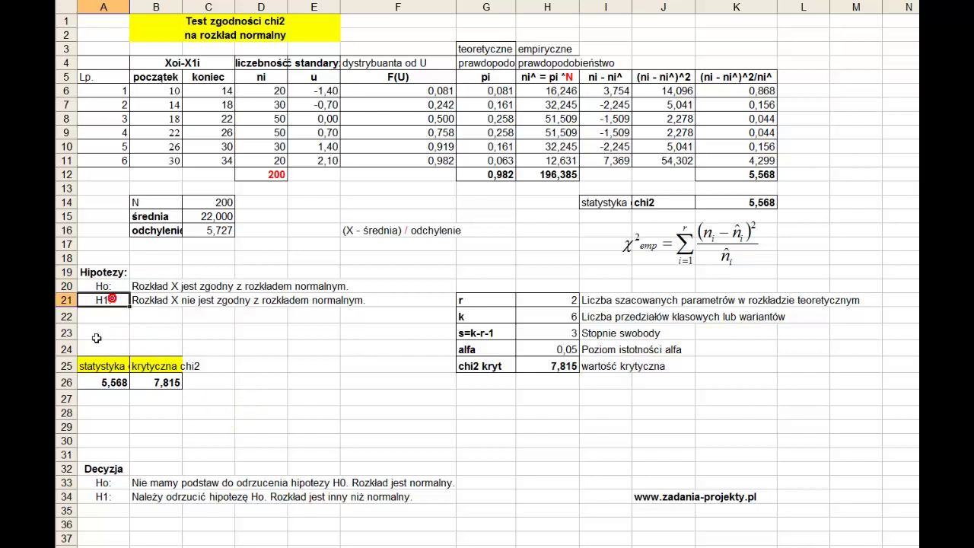
pyautogui.click(155, 301)
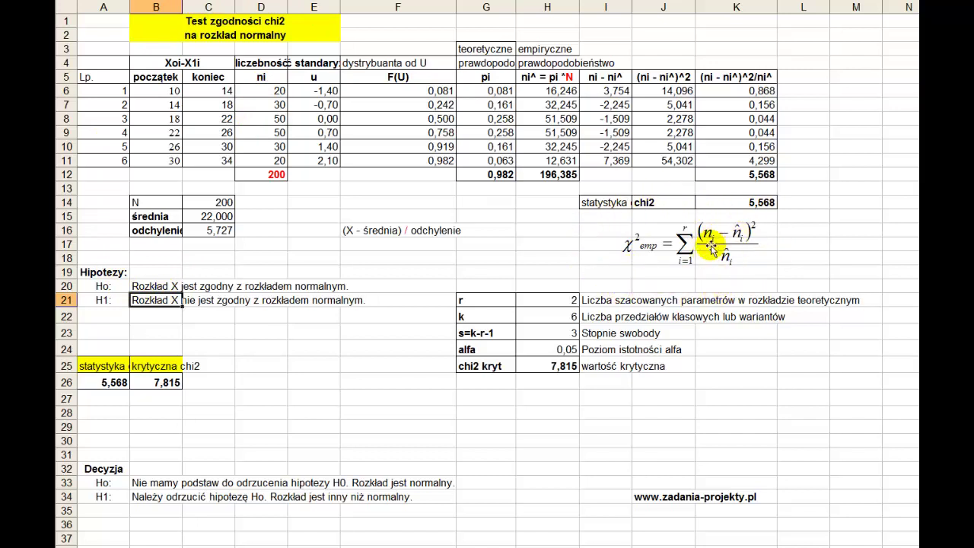
# Step: Highlight the frequencies, interval end values and mean/standard deviation, and show the parameter-calculation sheet
pyautogui.moveTo(257, 90); pyautogui.dragTo(246, 161)
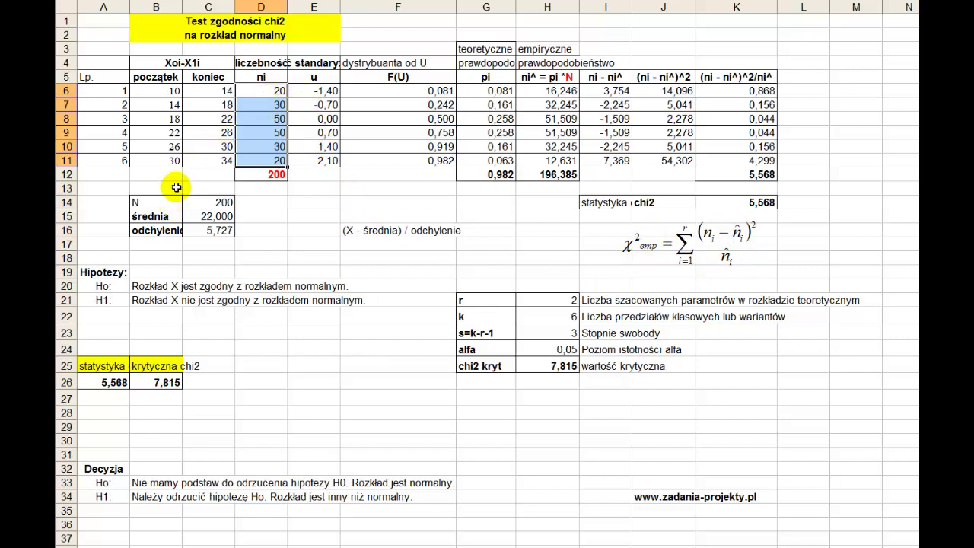
pyautogui.click(215, 91)
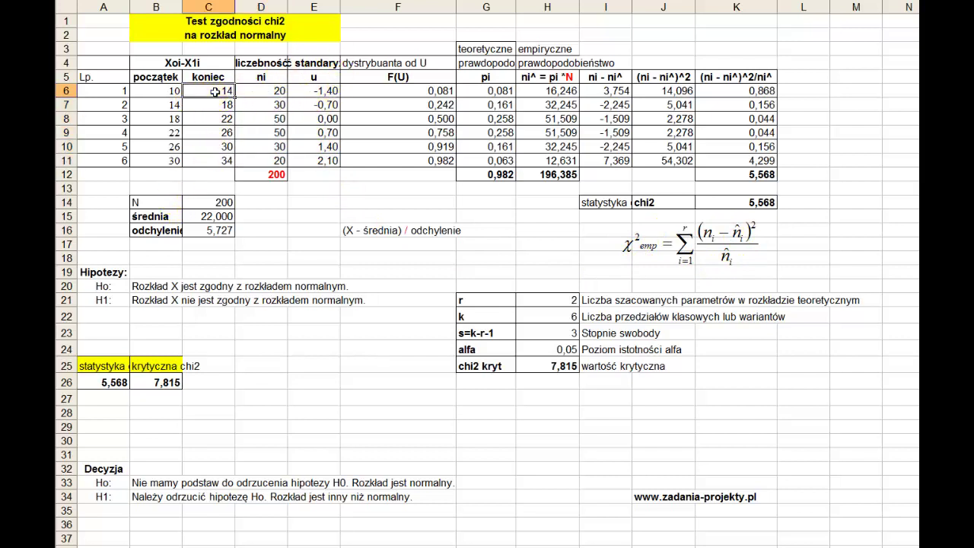
pyautogui.moveTo(215, 91); pyautogui.dragTo(206, 165)
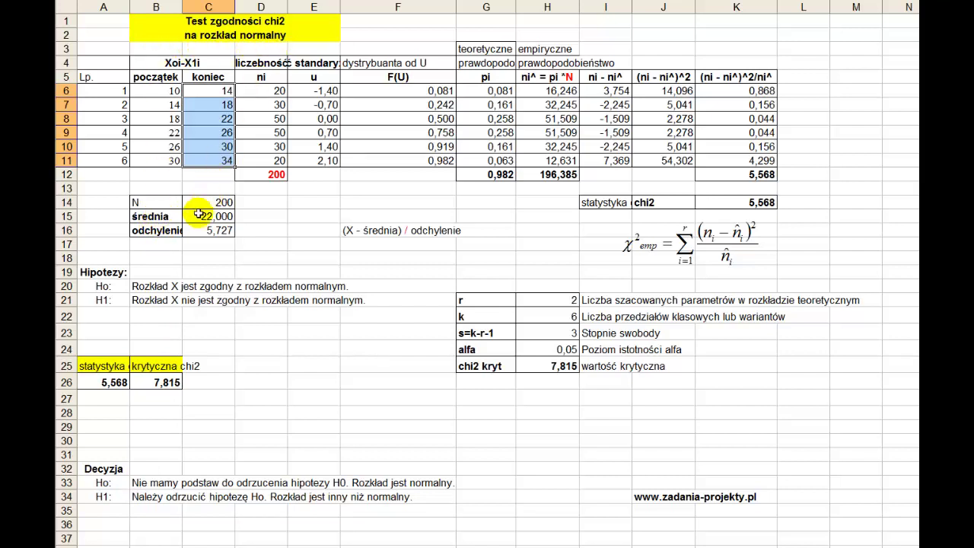
pyautogui.moveTo(196, 217); pyautogui.dragTo(195, 226)
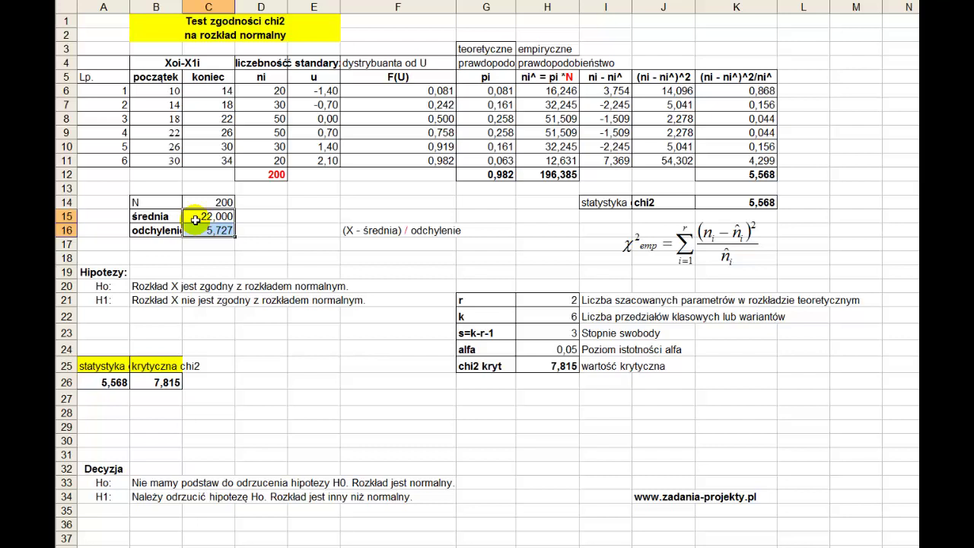
pyautogui.click(175, 547)
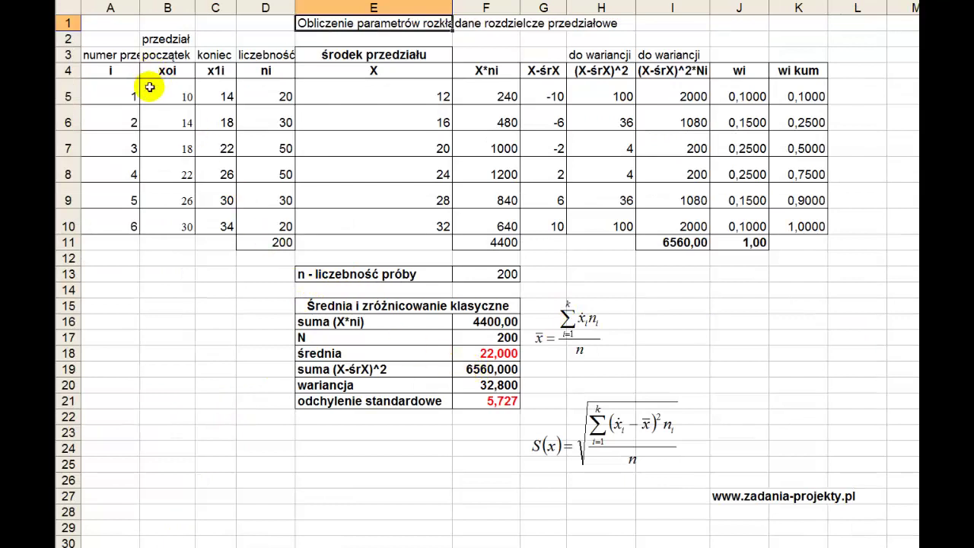
pyautogui.moveTo(153, 90)
pyautogui.mouseDown()
pyautogui.moveTo(208, 188)
pyautogui.moveTo(209, 227)
pyautogui.mouseUp()
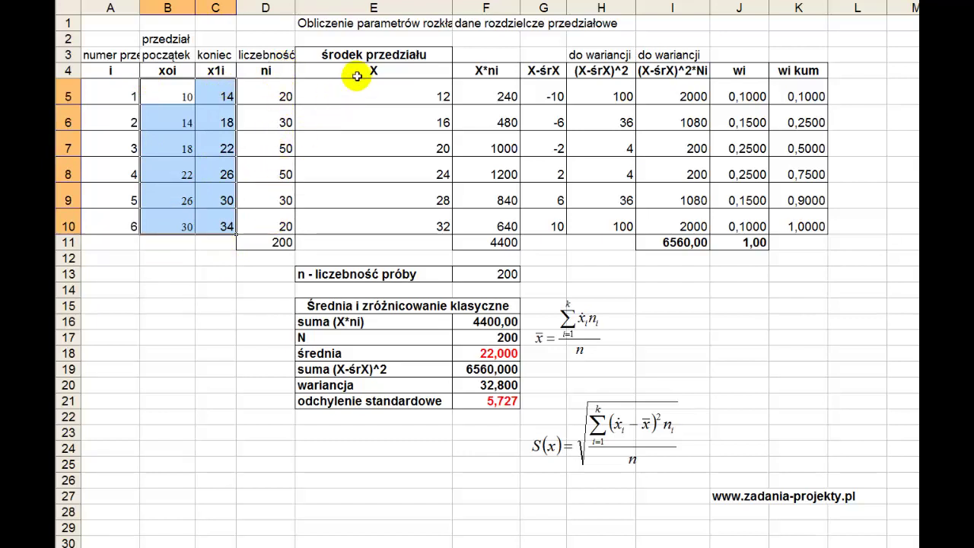
pyautogui.moveTo(362, 91); pyautogui.dragTo(366, 232)
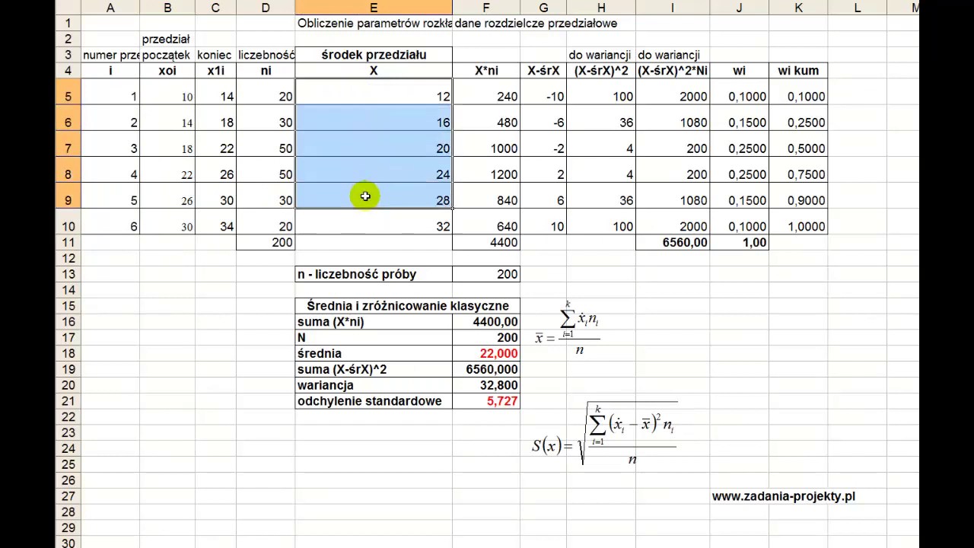
pyautogui.doubleClick(320, 94)
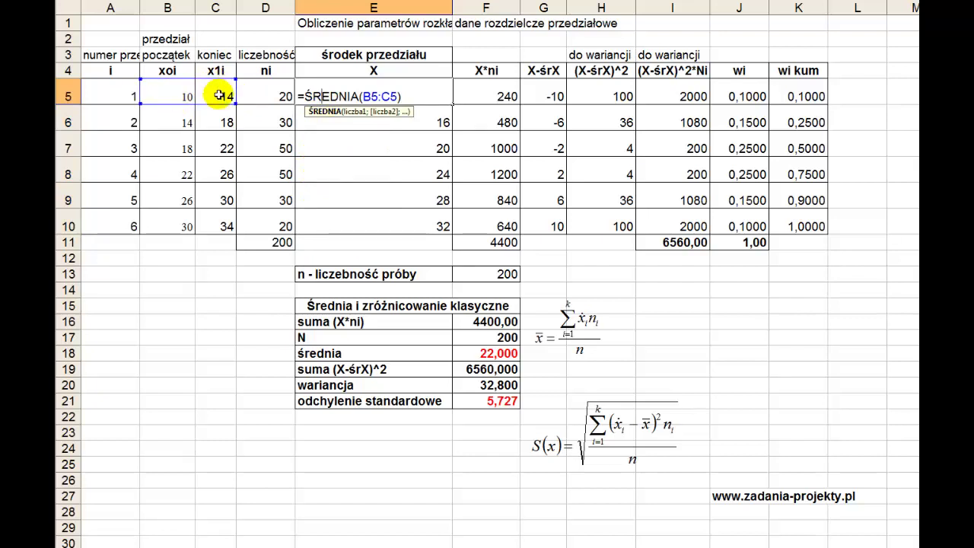
pyautogui.press('Escape')
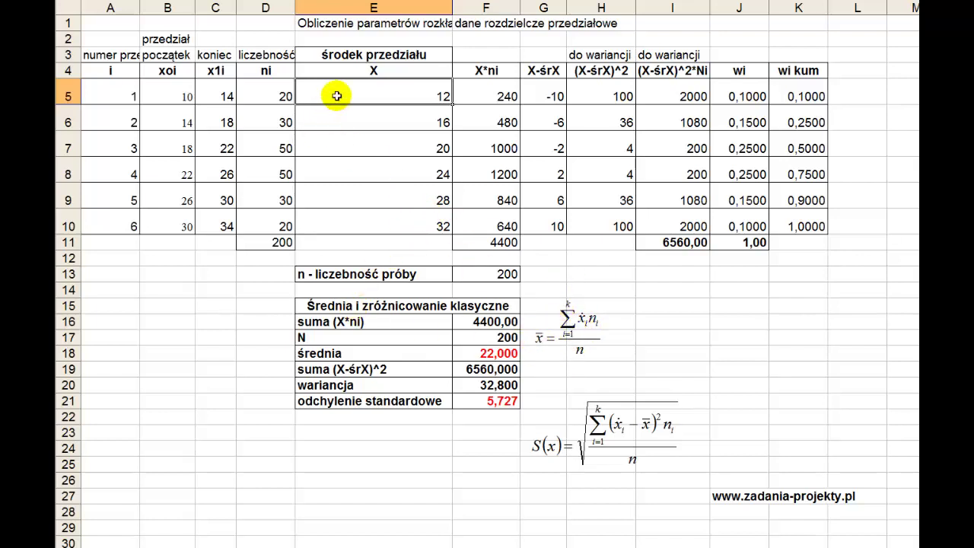
pyautogui.moveTo(335, 94); pyautogui.dragTo(342, 222)
pyautogui.moveTo(270, 223); pyautogui.dragTo(293, 72)
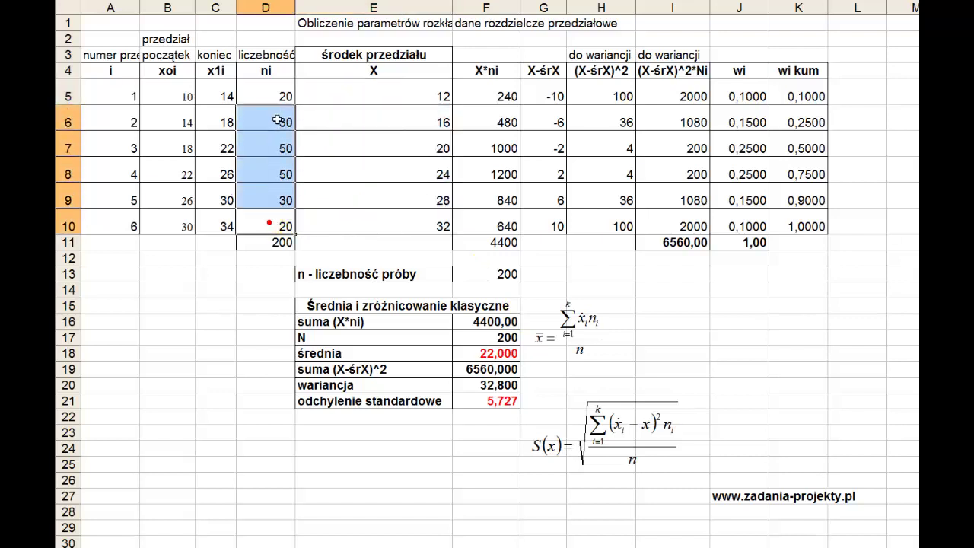
pyautogui.click(454, 98)
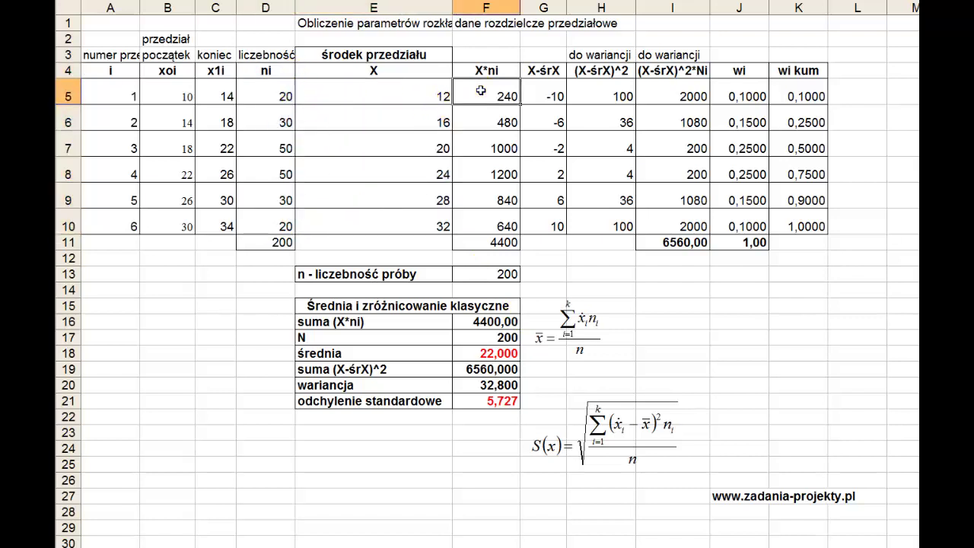
pyautogui.doubleClick(460, 98)
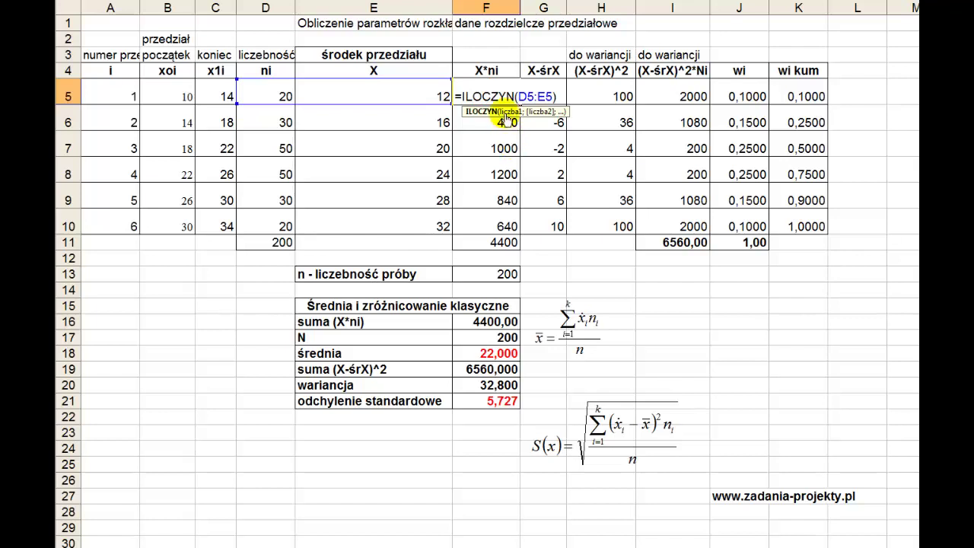
pyautogui.press('Escape')
pyautogui.moveTo(522, 102); pyautogui.dragTo(517, 232)
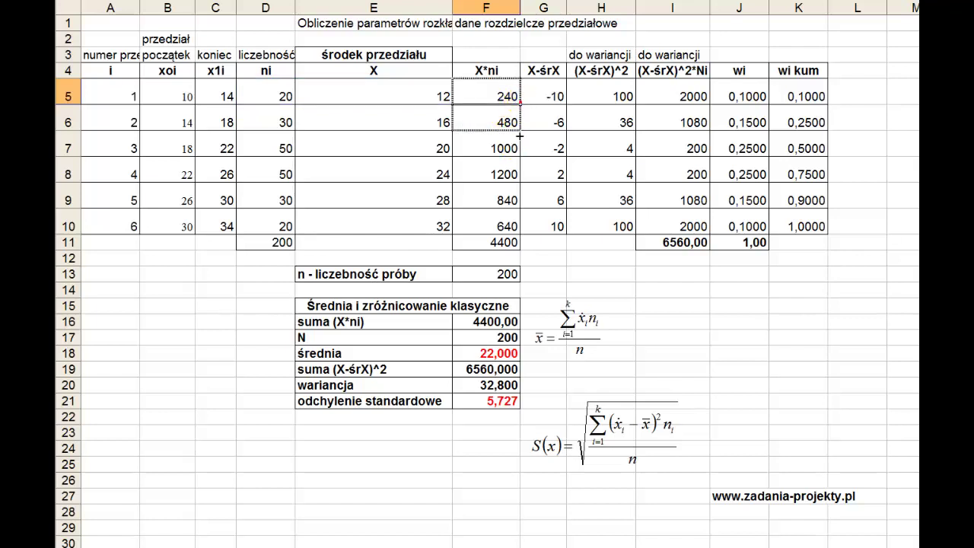
pyautogui.click(504, 222)
pyautogui.click(495, 241)
pyautogui.doubleClick(494, 241)
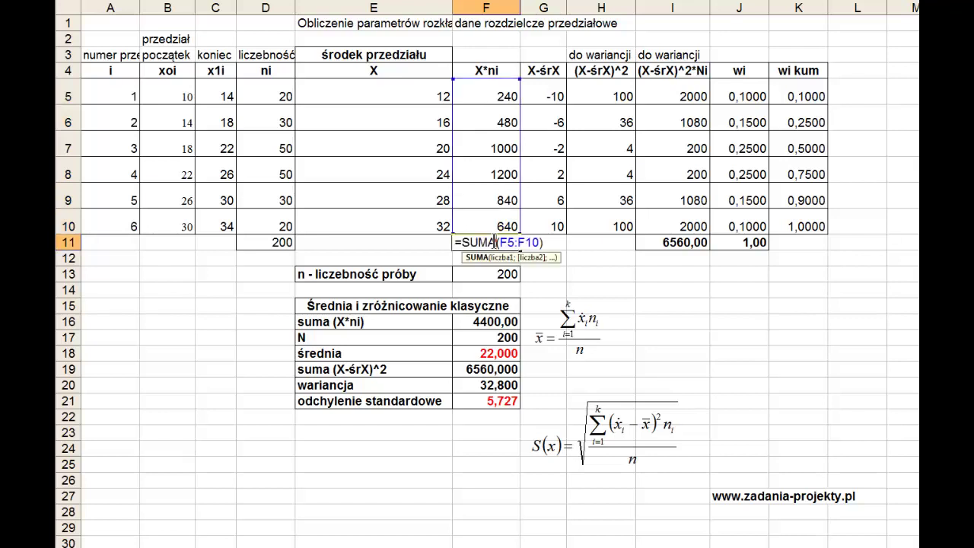
pyautogui.press('Return')
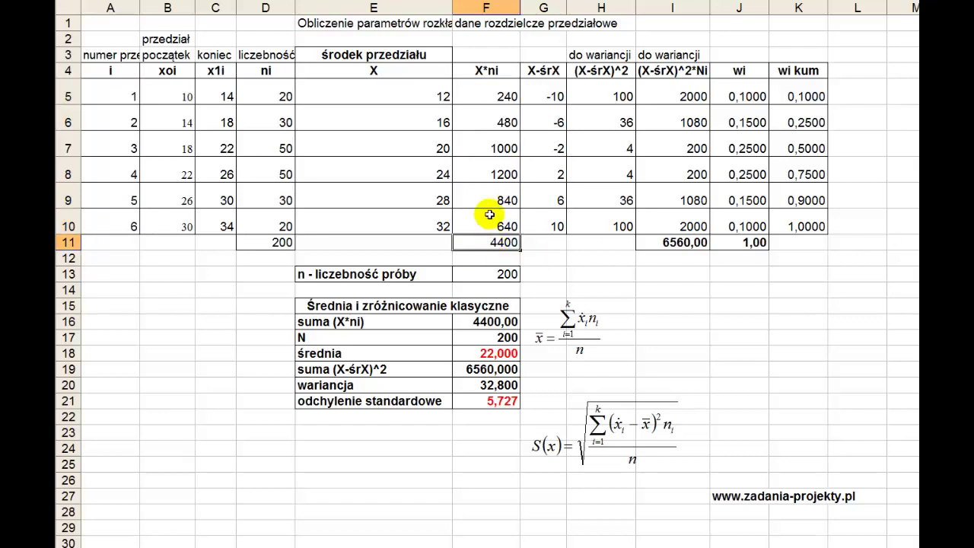
pyautogui.click(487, 76)
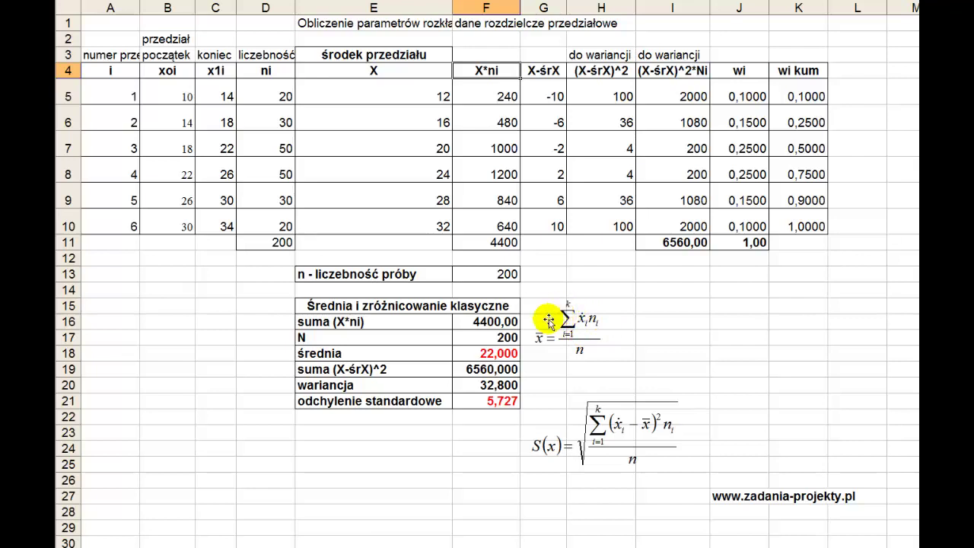
pyautogui.doubleClick(488, 242)
pyautogui.press('Escape')
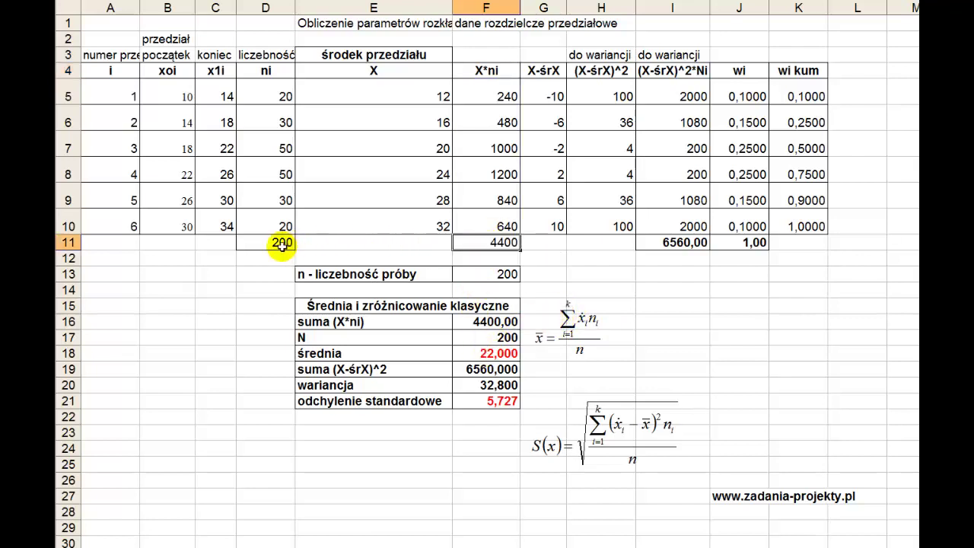
pyautogui.doubleClick(281, 242)
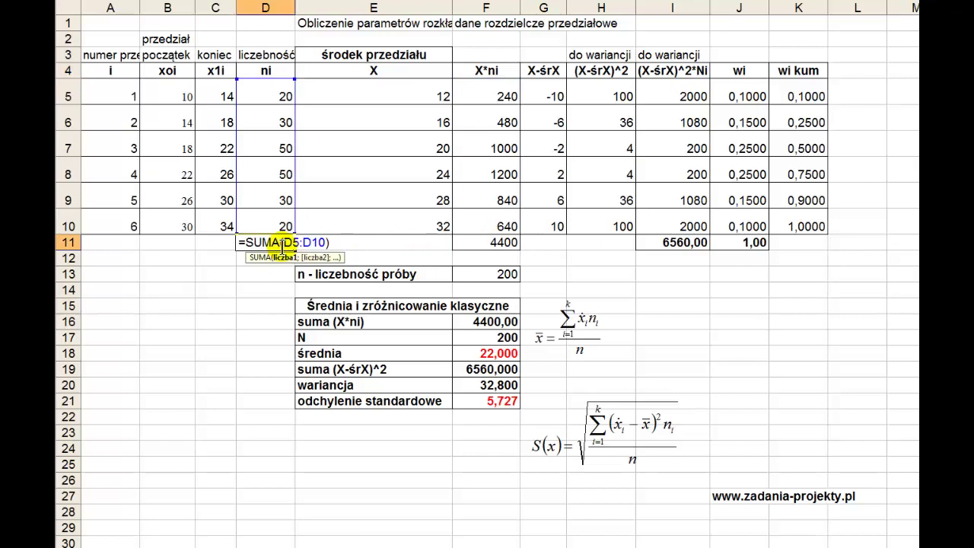
pyautogui.press('Return')
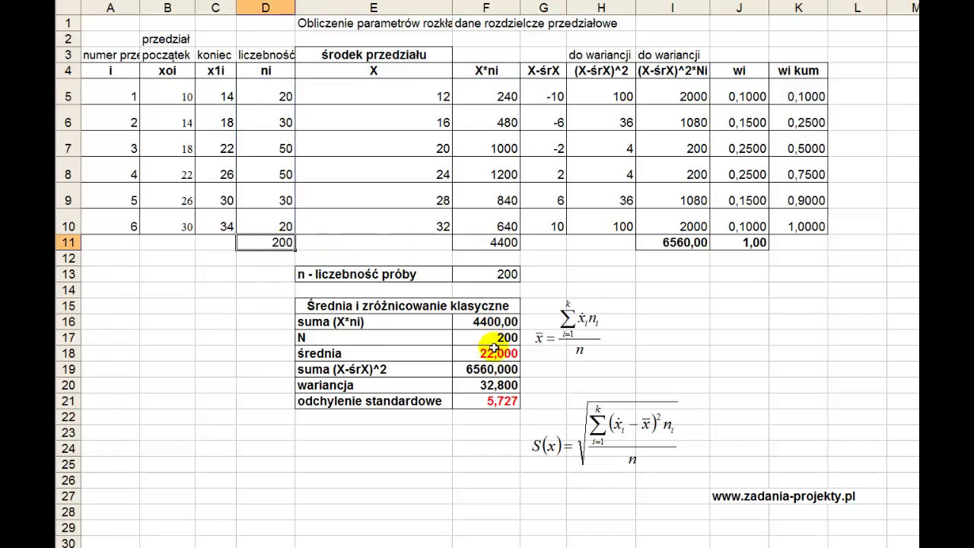
pyautogui.click(491, 350)
pyautogui.doubleClick(491, 350)
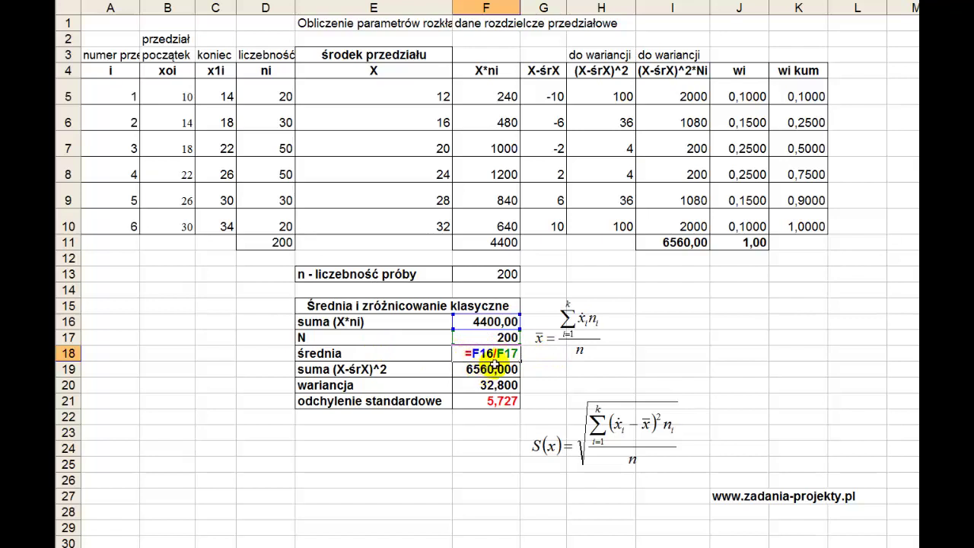
pyautogui.press('Return')
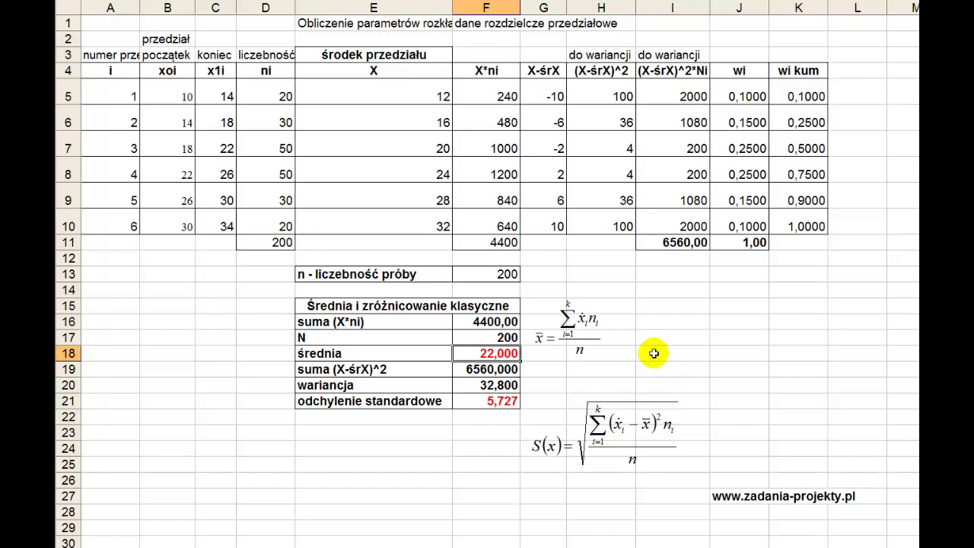
# Step: View the formula for the first X-śrX deviation in G5 without changing it
pyautogui.click(542, 90)
pyautogui.doubleClick(543, 89)
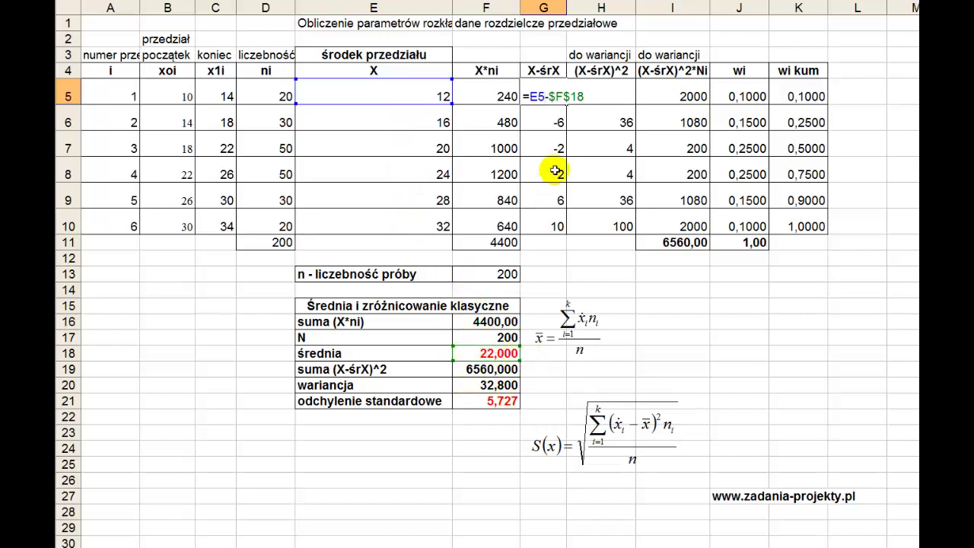
pyautogui.press('Escape')
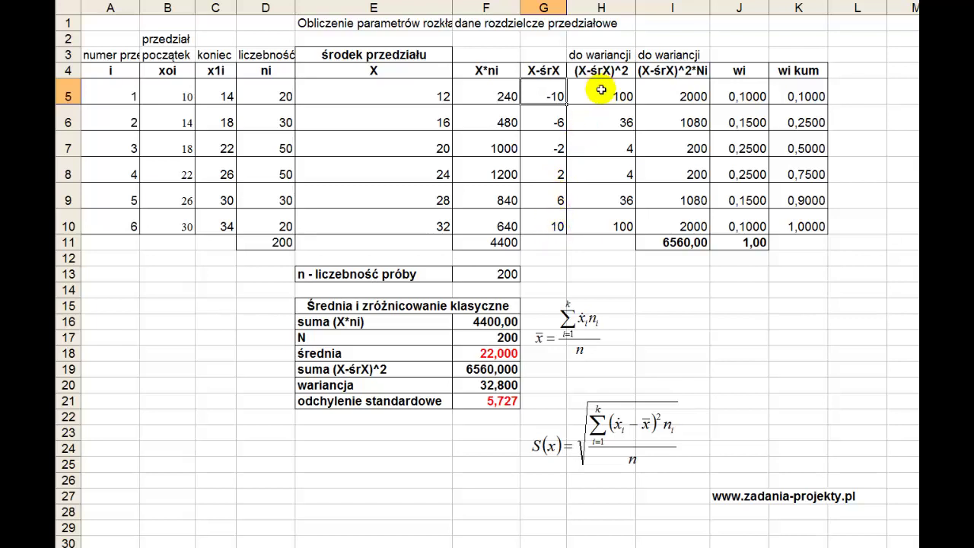
# Step: Compare deviations G5:G10 with squared deviations H5:H10 and display I5's formula =H5*D5
pyautogui.moveTo(548, 94); pyautogui.dragTo(550, 223)
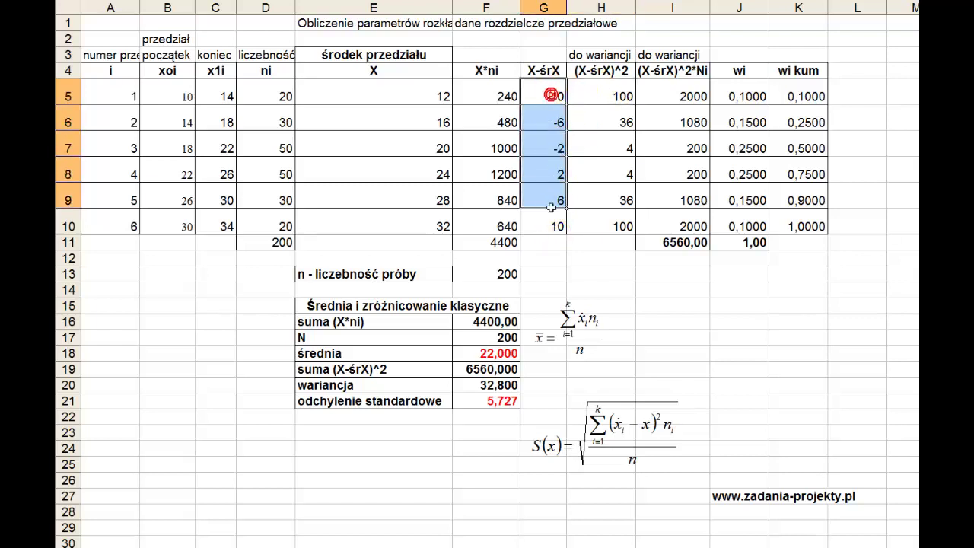
pyautogui.moveTo(605, 96); pyautogui.dragTo(607, 220)
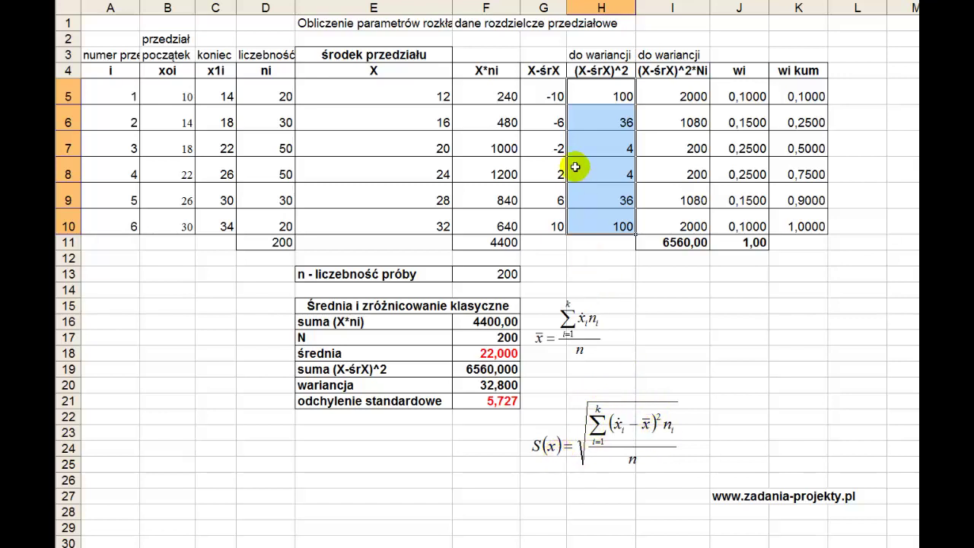
pyautogui.moveTo(544, 95); pyautogui.dragTo(550, 213)
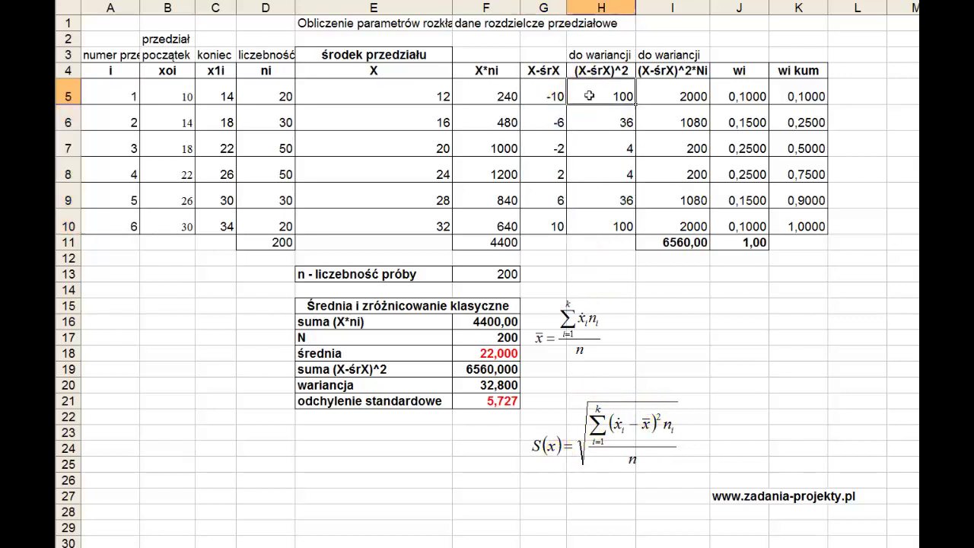
pyautogui.moveTo(609, 96); pyautogui.dragTo(596, 226)
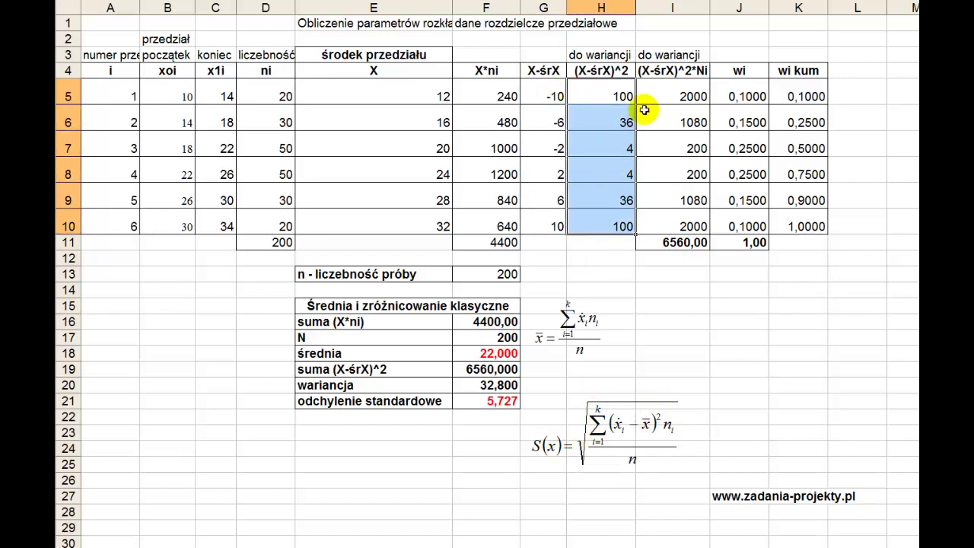
pyautogui.doubleClick(671, 85)
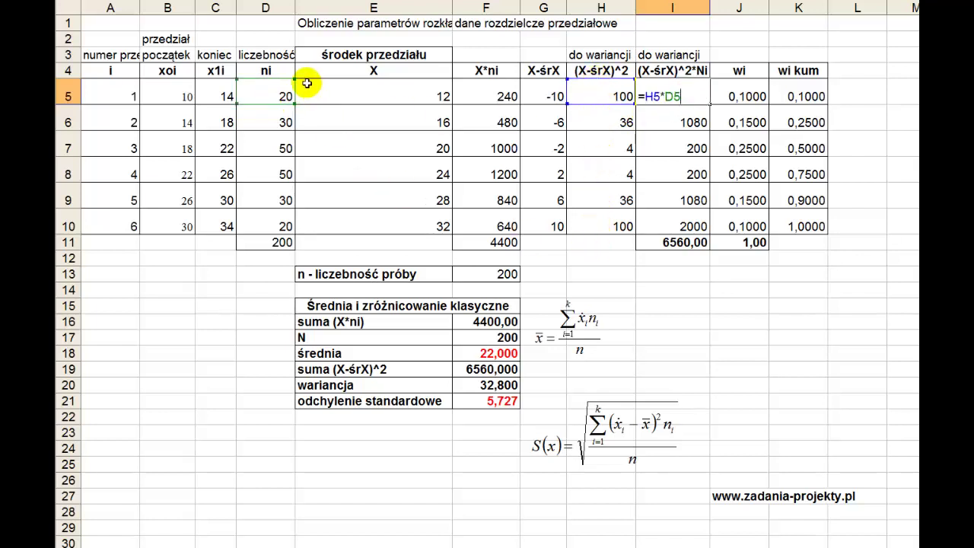
# Step: Review the weighted squares I5:I10 and their SUMA total 6560,00 in I11
pyautogui.press('Escape')
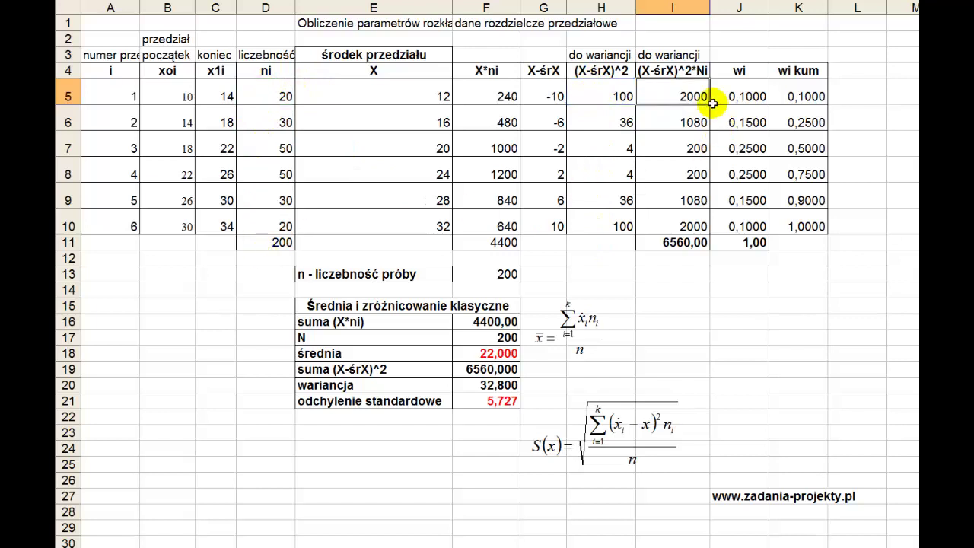
pyautogui.moveTo(705, 99); pyautogui.dragTo(673, 227)
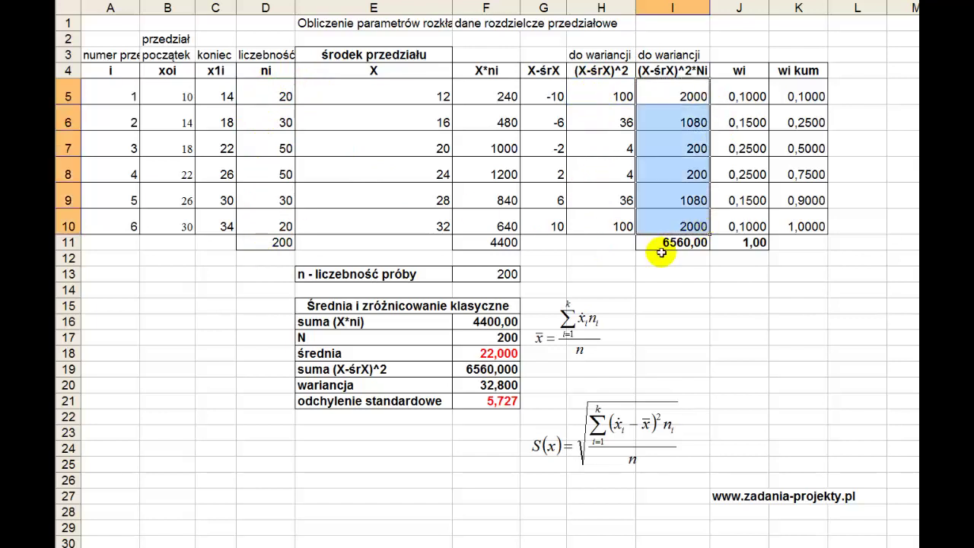
pyautogui.click(661, 244)
pyautogui.doubleClick(660, 244)
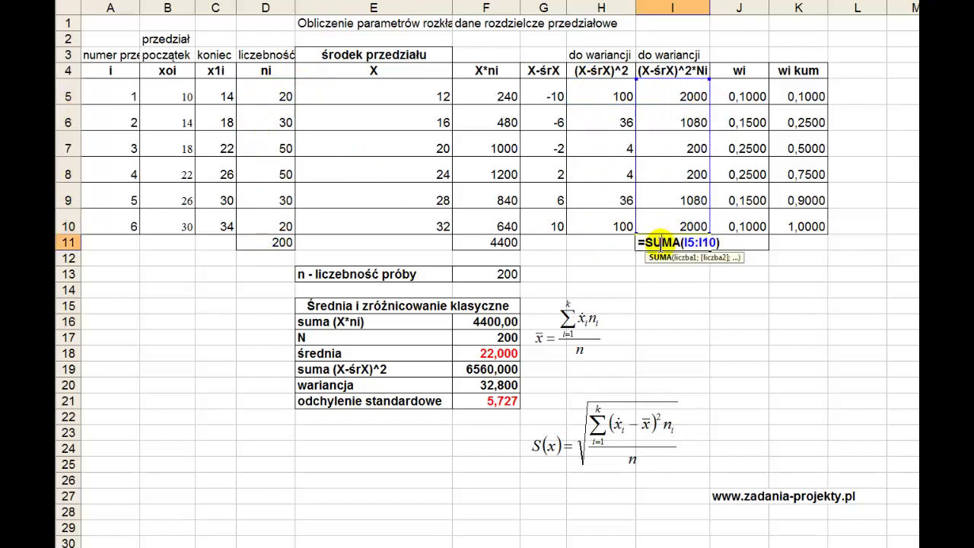
pyautogui.press('Escape')
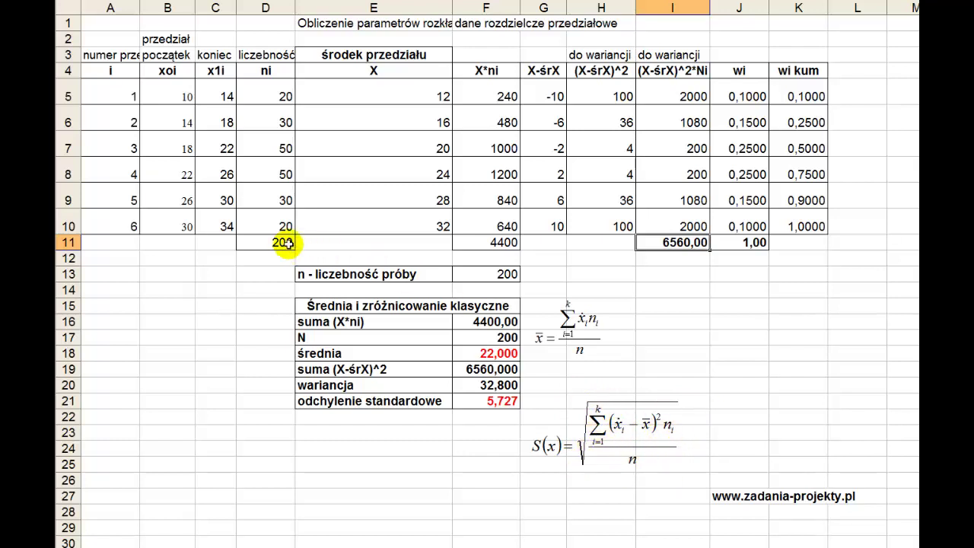
# Step: Confirm variance =I11/F13 in F20 and standard deviation =F20^0,5 in F21
pyautogui.doubleClick(470, 384)
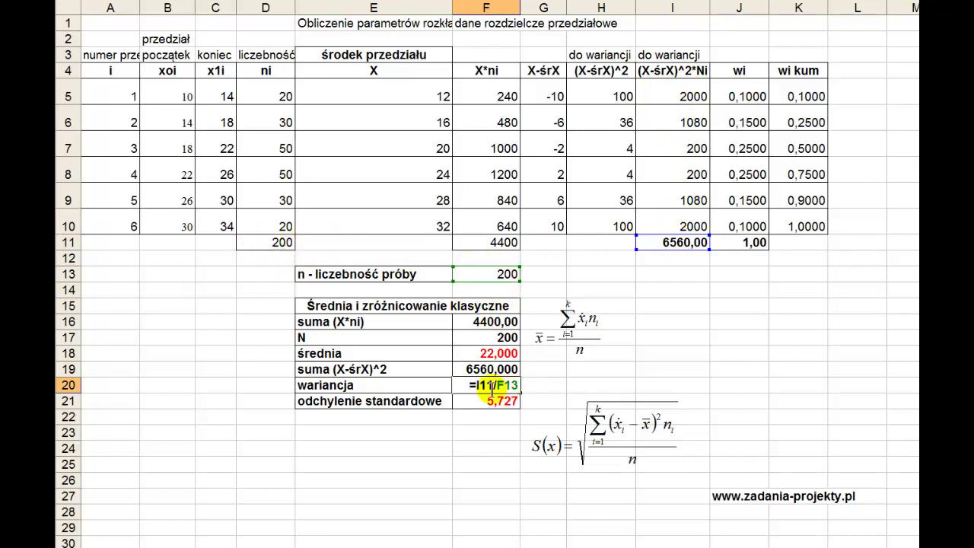
pyautogui.press('Escape')
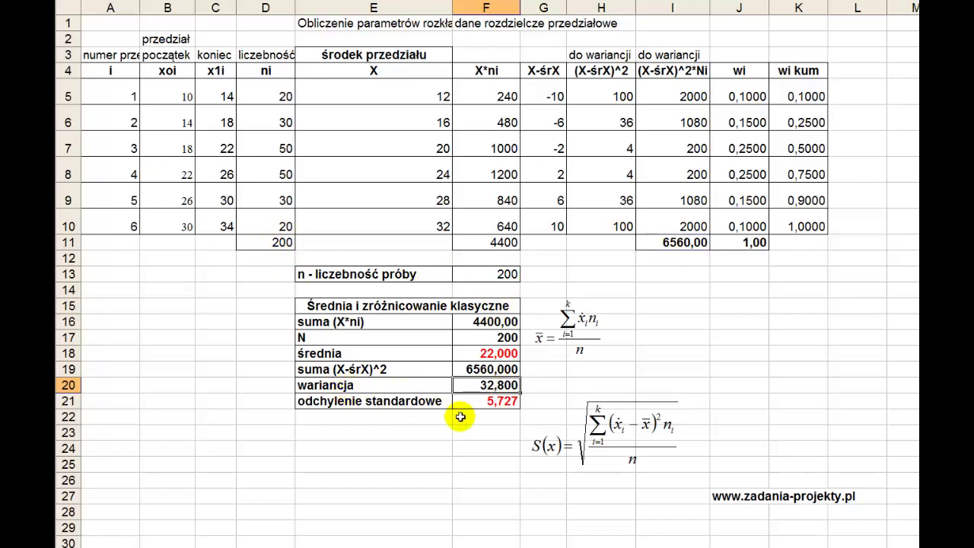
pyautogui.doubleClick(461, 401)
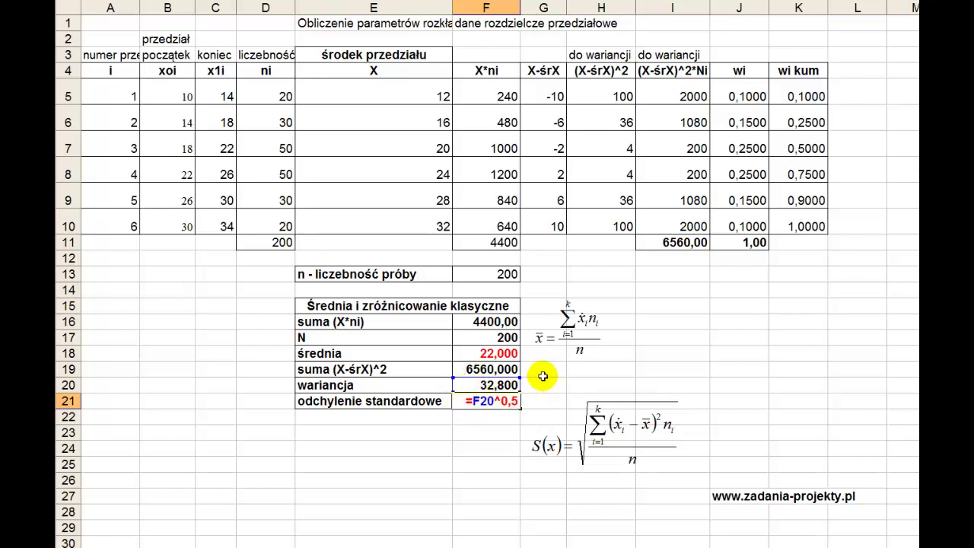
pyautogui.press('Return')
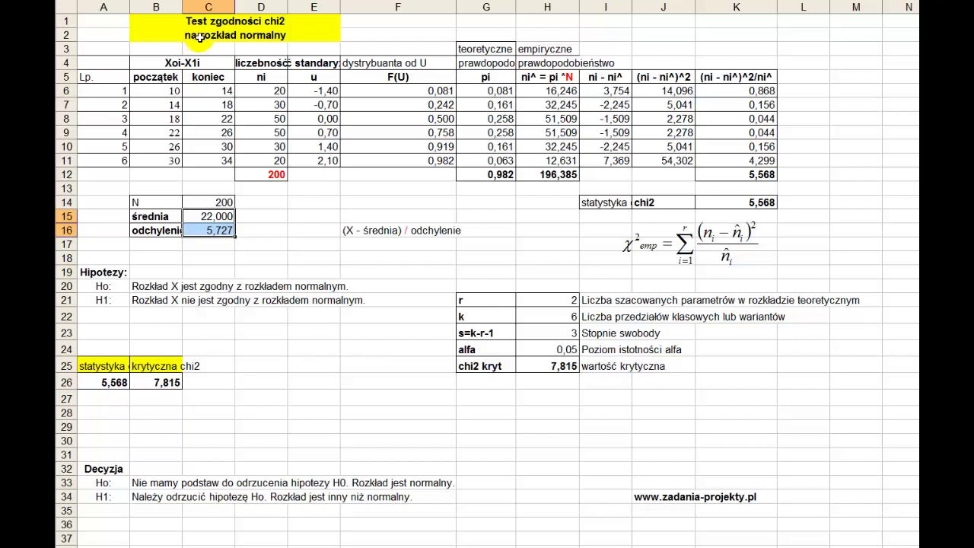
# Step: Point out the mean 22,000 and standard deviation values in B15:C16
pyautogui.click(197, 216)
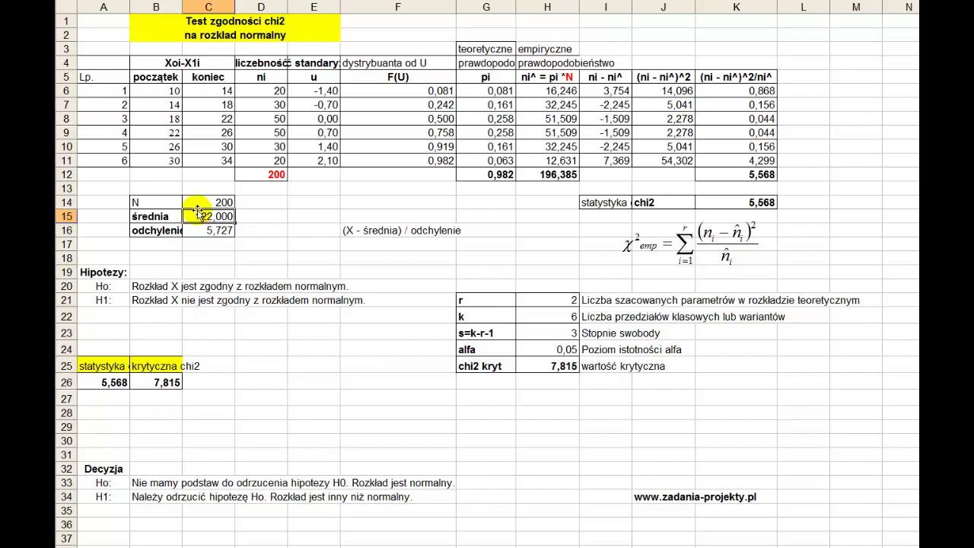
pyautogui.click(175, 216)
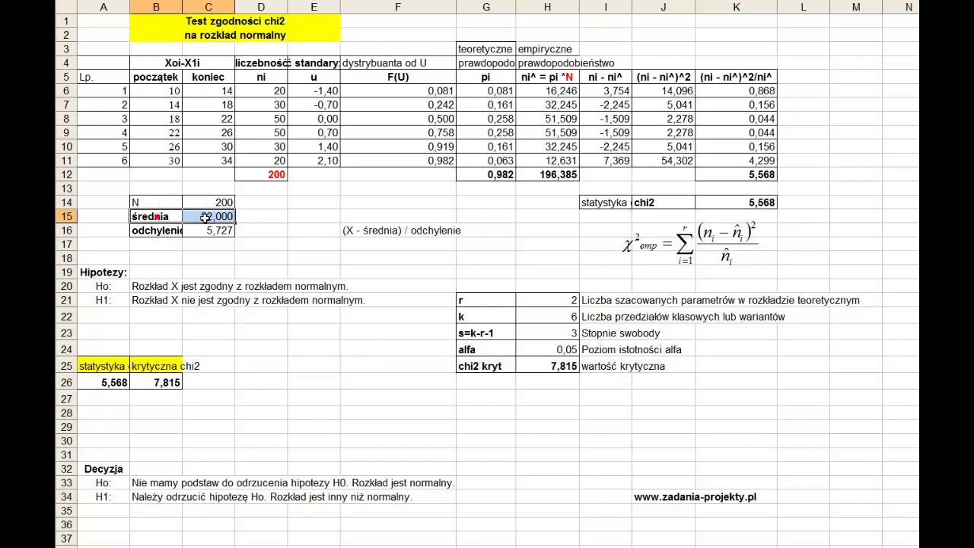
pyautogui.click(171, 230)
pyautogui.moveTo(183, 231)
pyautogui.mouseDown()
pyautogui.moveTo(209, 229)
pyautogui.moveTo(171, 217)
pyautogui.moveTo(199, 235)
pyautogui.mouseUp()
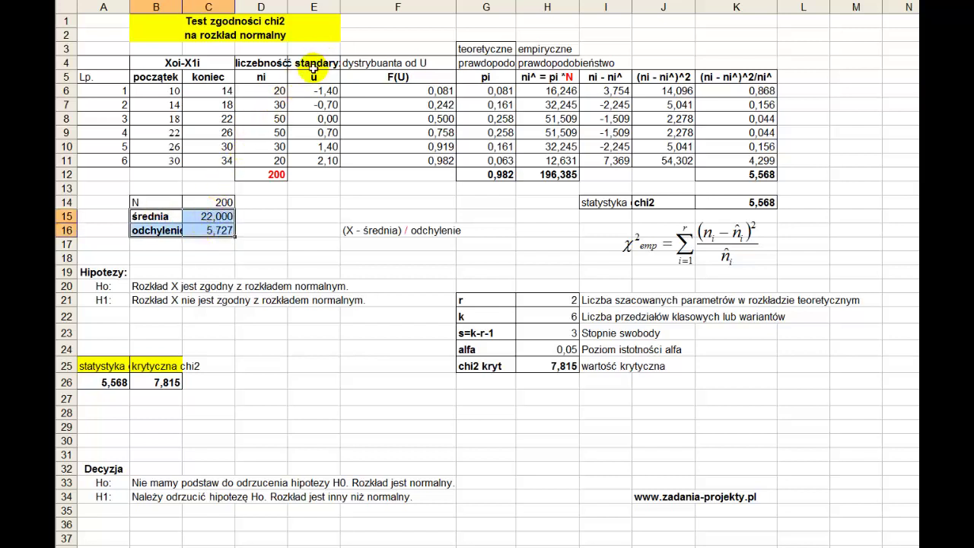
# Step: Show the standardisation formula =(C6-$C$15)/$C$16 in E6, giving -1,40
pyautogui.click(313, 67)
pyautogui.click(314, 70)
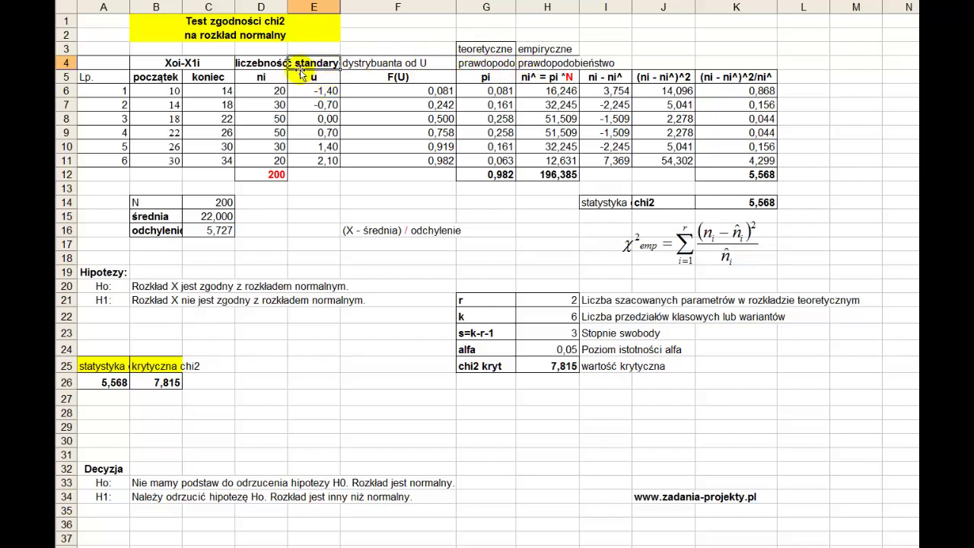
pyautogui.click(311, 93)
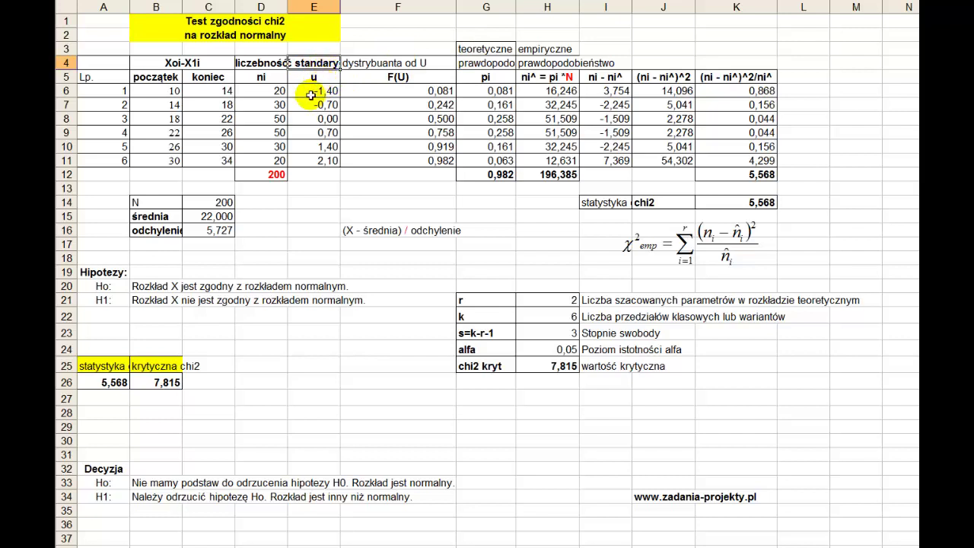
pyautogui.doubleClick(320, 91)
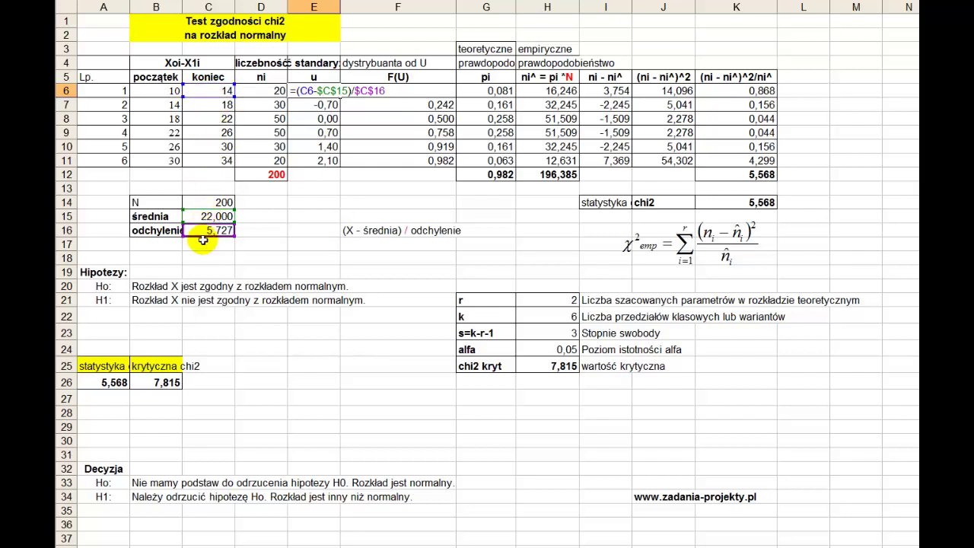
pyautogui.press('Return')
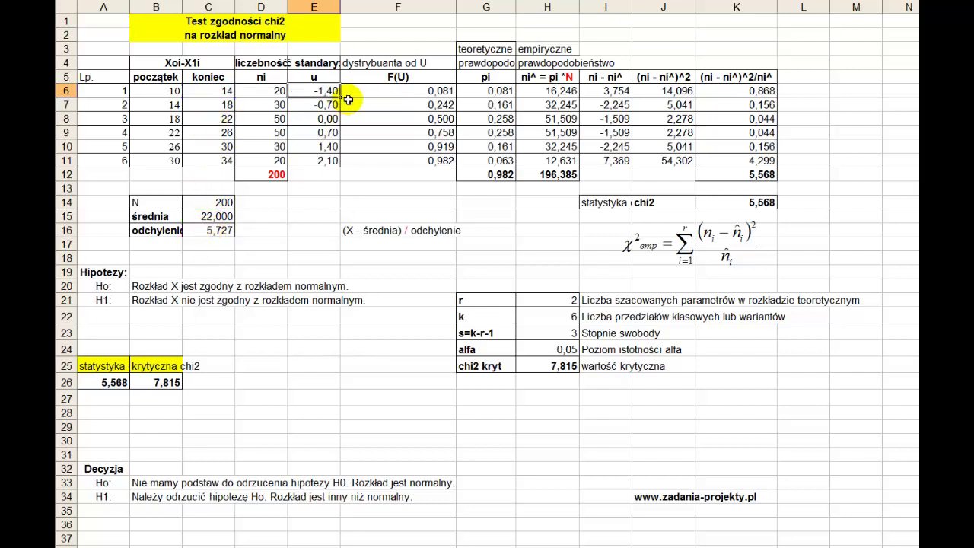
pyautogui.click(324, 92)
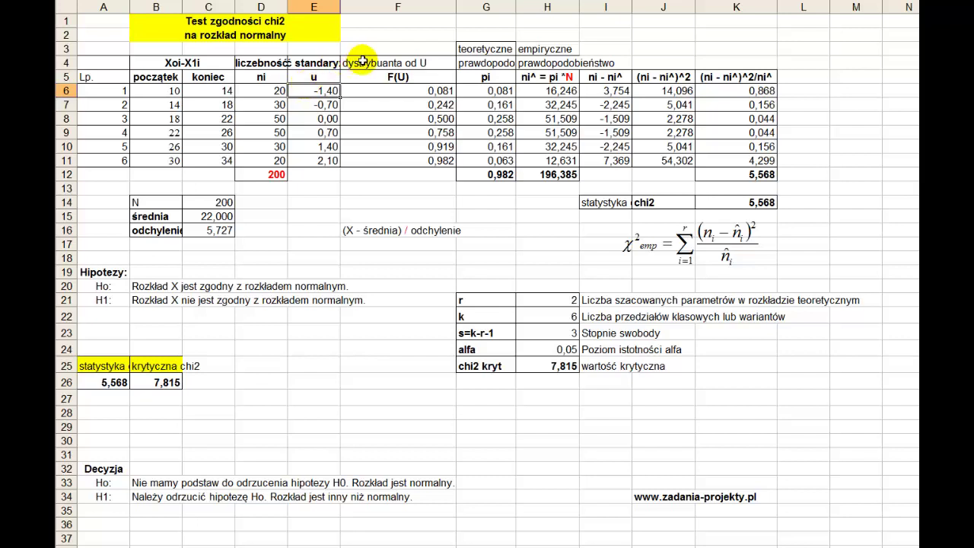
# Step: Enter =ROZKŁAD.NORMALNY(E6;0;1;1) in F6, giving 0,081
pyautogui.click(385, 88)
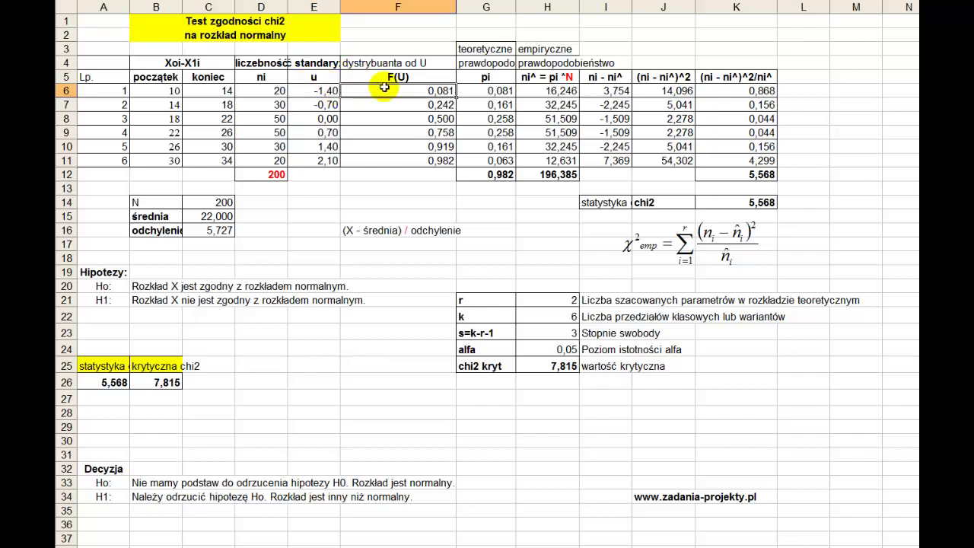
pyautogui.doubleClick(376, 89)
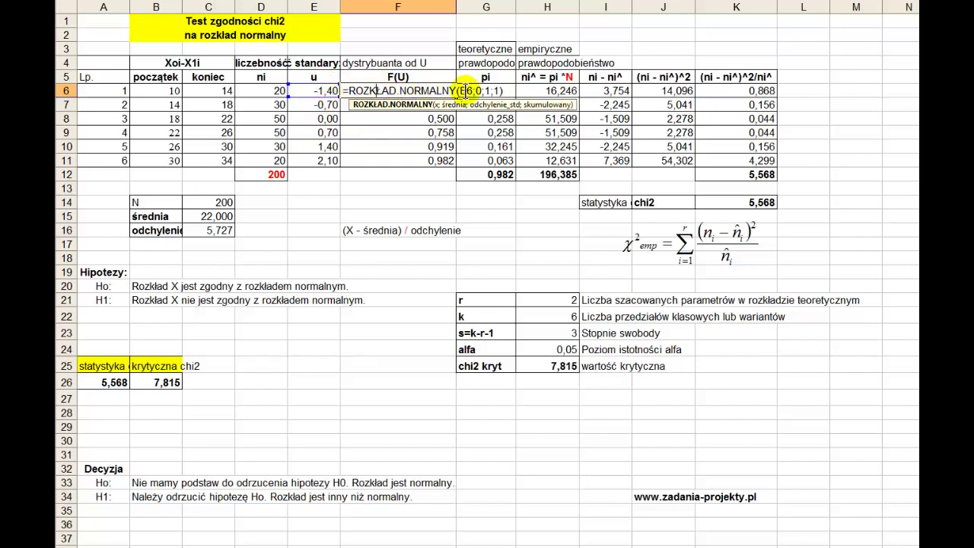
pyautogui.click(478, 90)
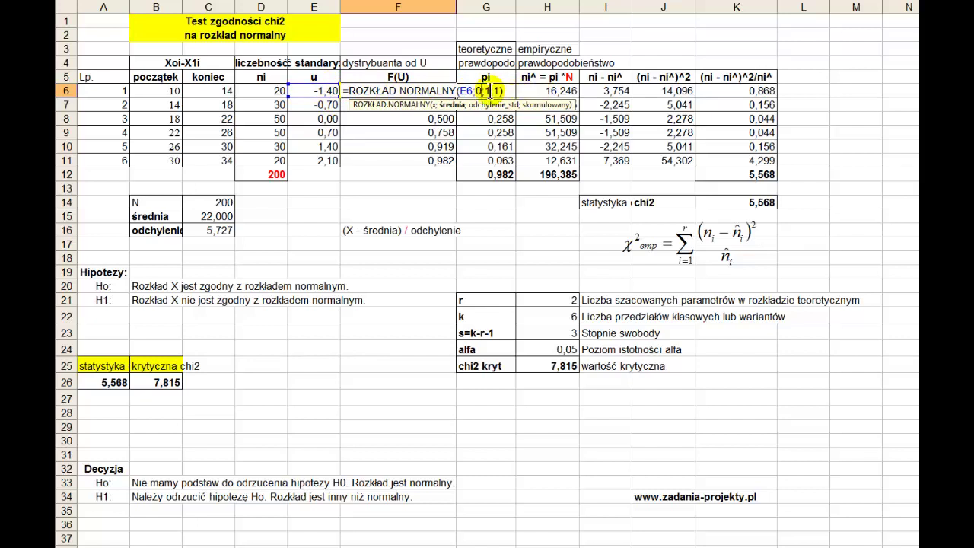
pyautogui.click(489, 91)
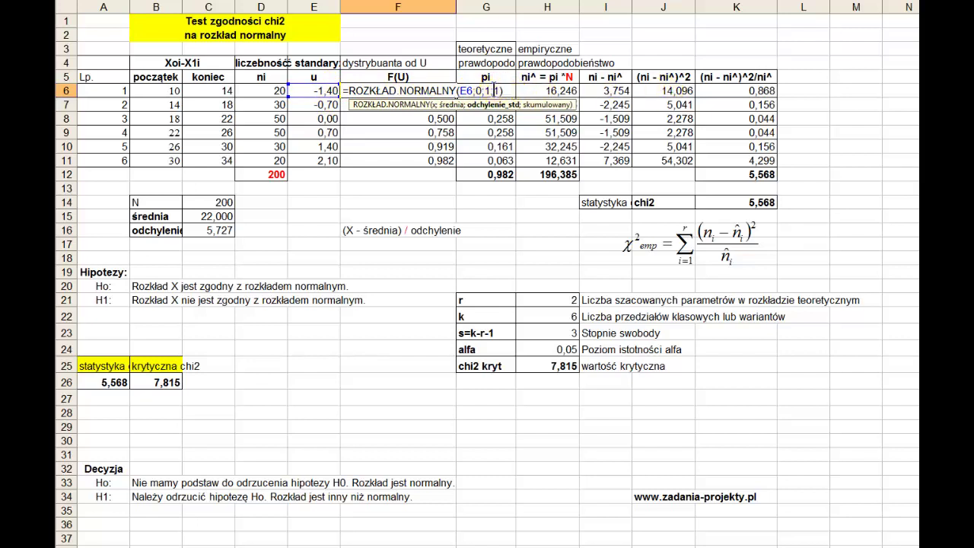
pyautogui.click(495, 91)
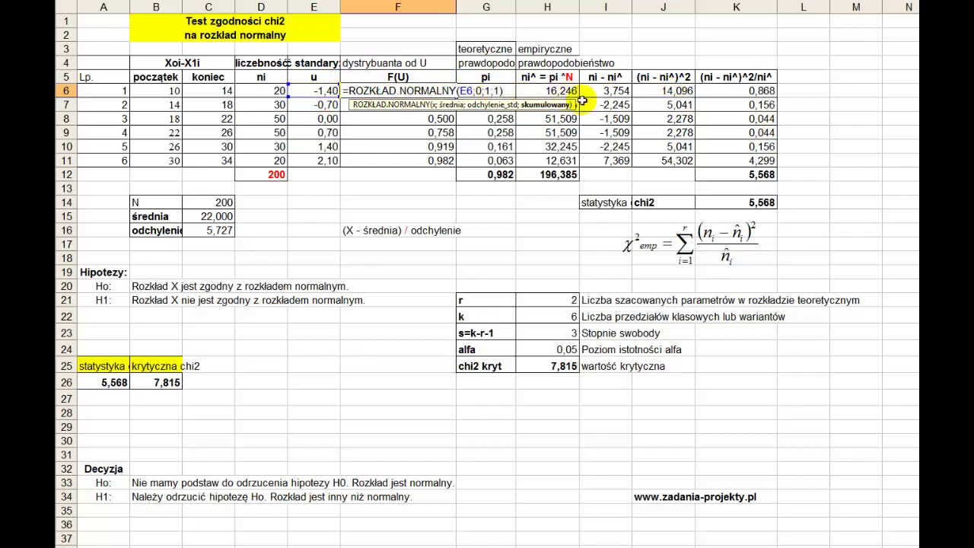
pyautogui.press('Return')
# Step: Fill the F6 formula down to F11, producing 0,081 through 0,982
pyautogui.click(446, 92)
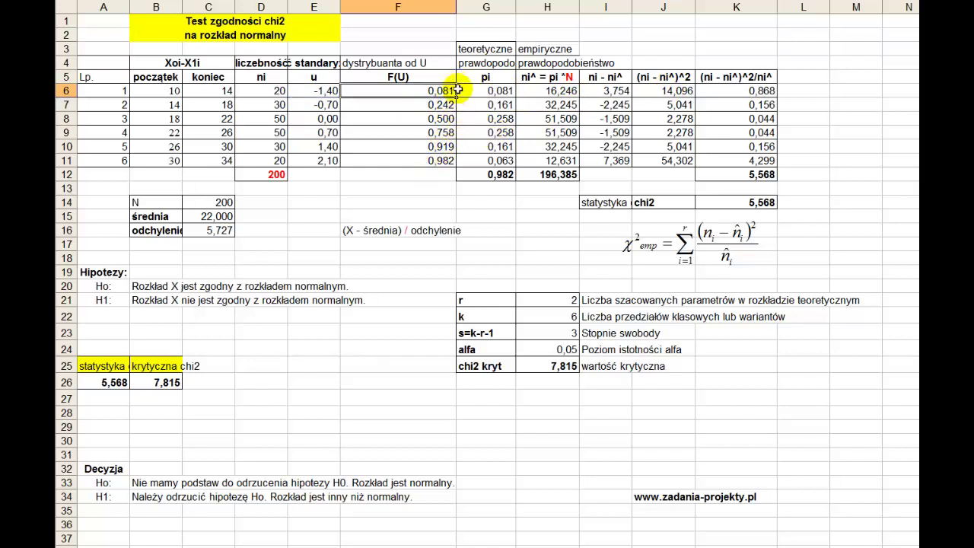
pyautogui.moveTo(458, 97); pyautogui.dragTo(458, 104)
pyautogui.moveTo(455, 97); pyautogui.dragTo(456, 160)
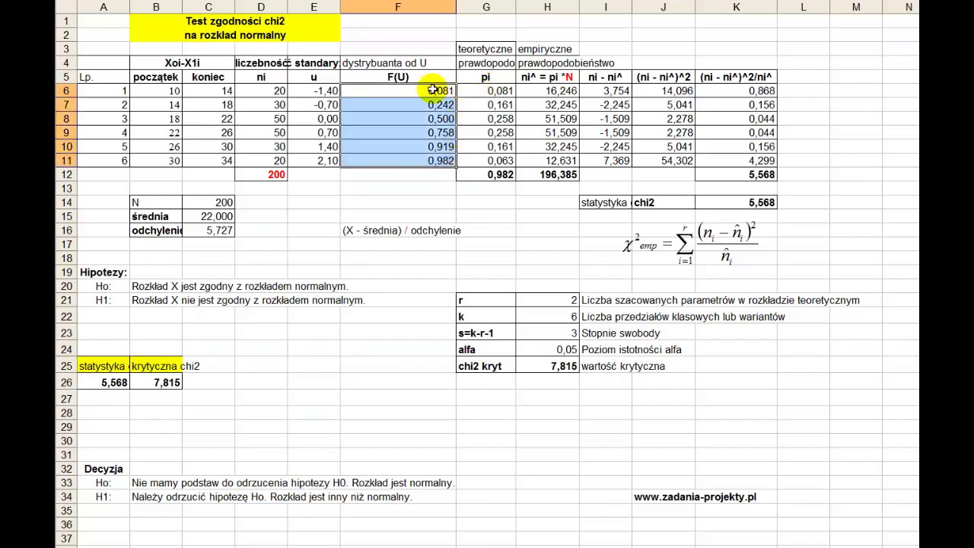
pyautogui.click(486, 92)
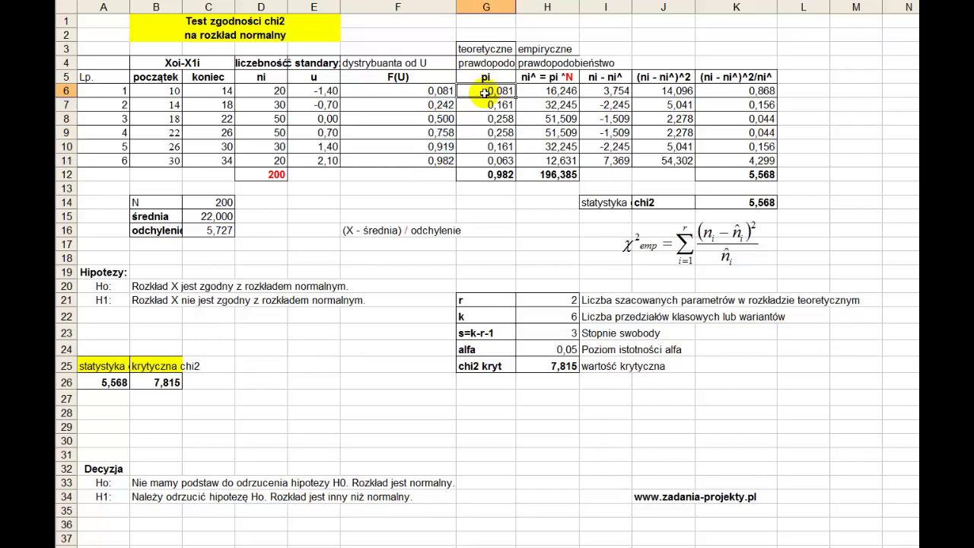
# Step: Review the interval ends in C6:C8 and the first probability formula in G6
pyautogui.press('Left')
pyautogui.press('Left')
pyautogui.press('Left')
pyautogui.click(191, 104)
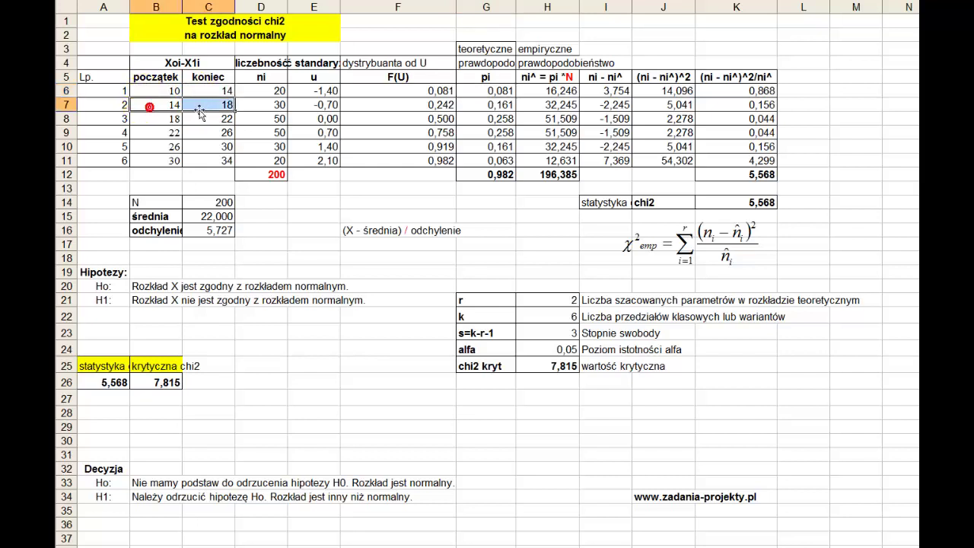
pyautogui.click(227, 117)
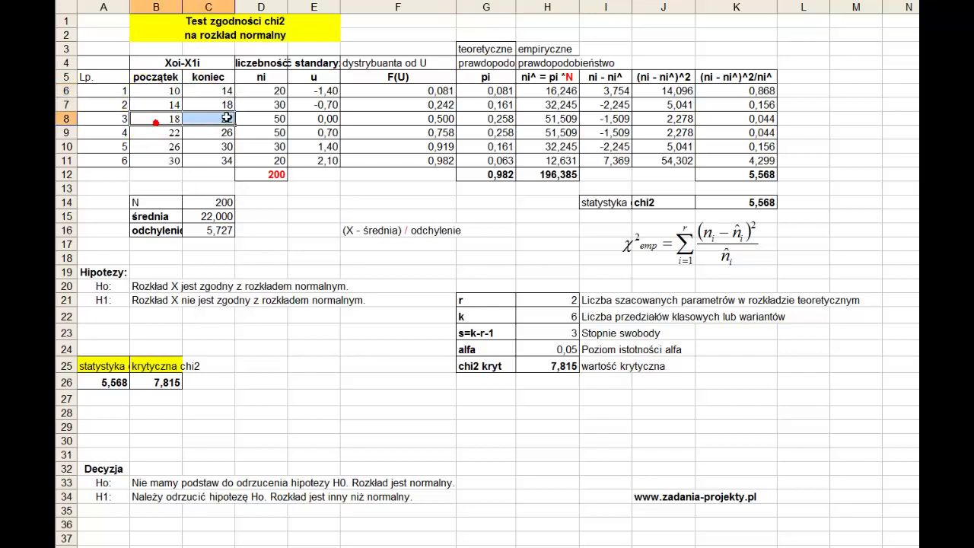
pyautogui.doubleClick(481, 92)
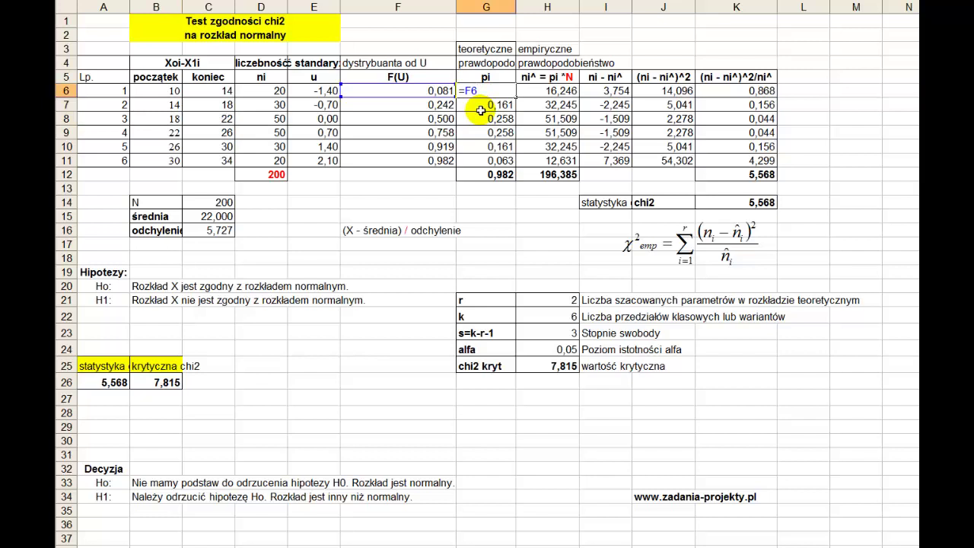
pyautogui.press('Escape')
# Step: Set G7 to =F7-F6, fill down to G11, and total G6:G11 to 0,982 in G12
pyautogui.doubleClick(464, 104)
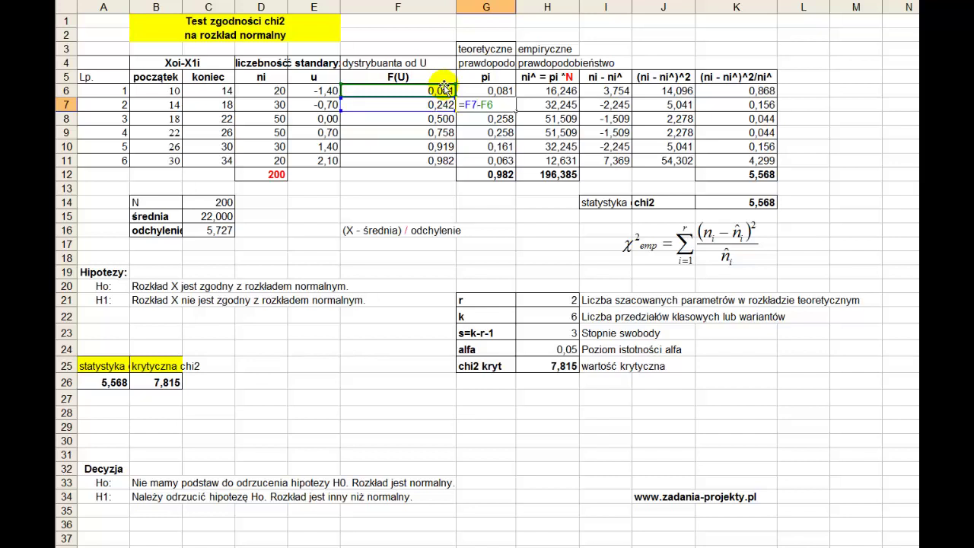
pyautogui.press('Return')
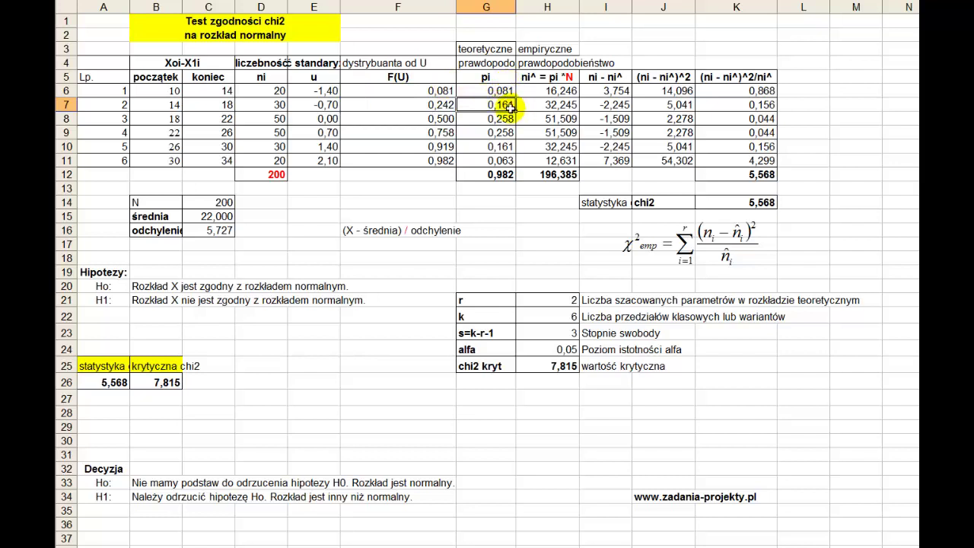
pyautogui.moveTo(517, 111); pyautogui.dragTo(496, 162)
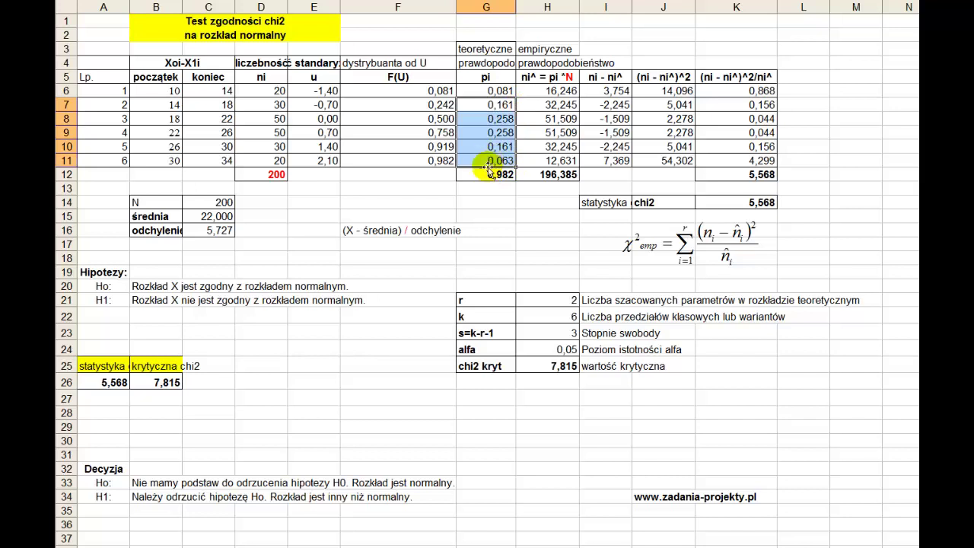
pyautogui.doubleClick(480, 175)
pyautogui.press('Return')
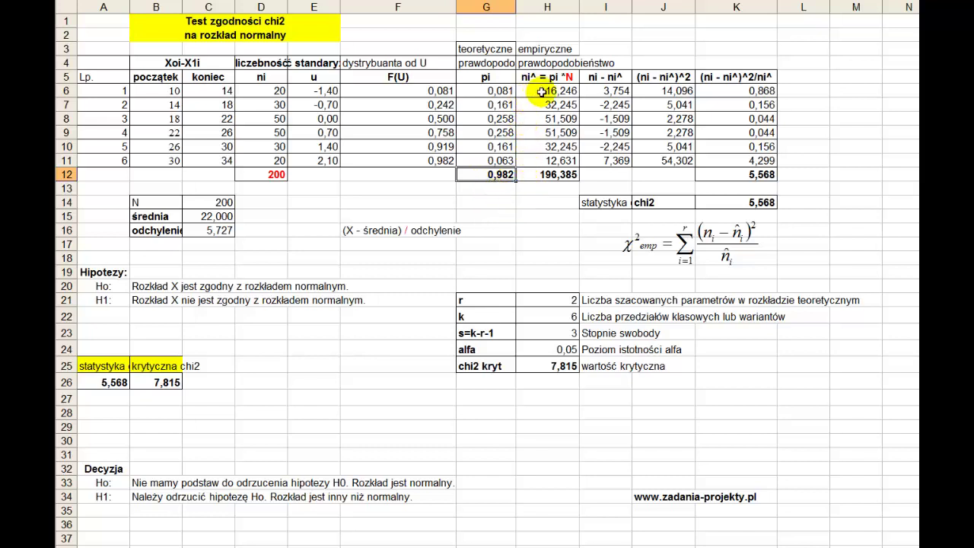
# Step: Compare observed counts D6:D11 with expected counts and fill H6's =G6*$D$12 down to H11
pyautogui.click(245, 85)
pyautogui.moveTo(245, 85); pyautogui.dragTo(259, 158)
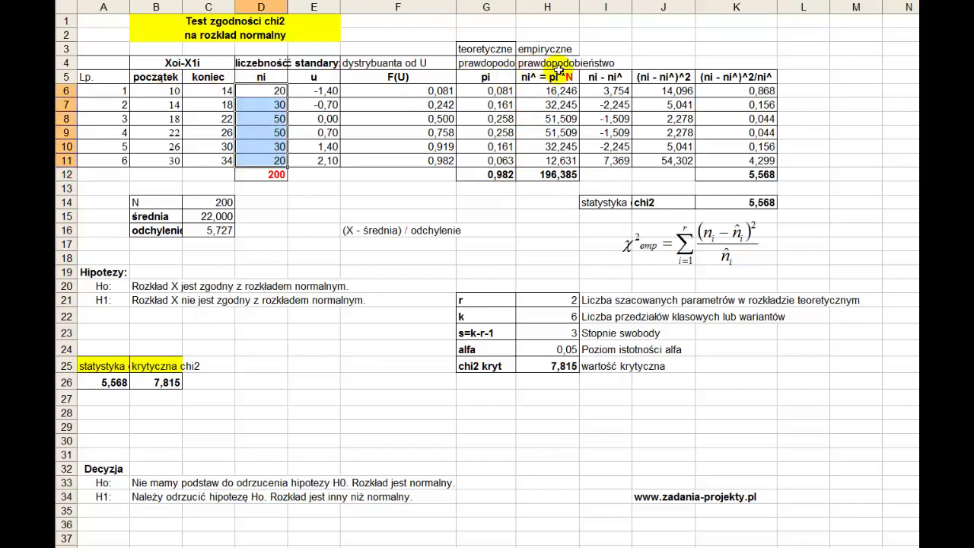
pyautogui.moveTo(537, 89); pyautogui.dragTo(534, 160)
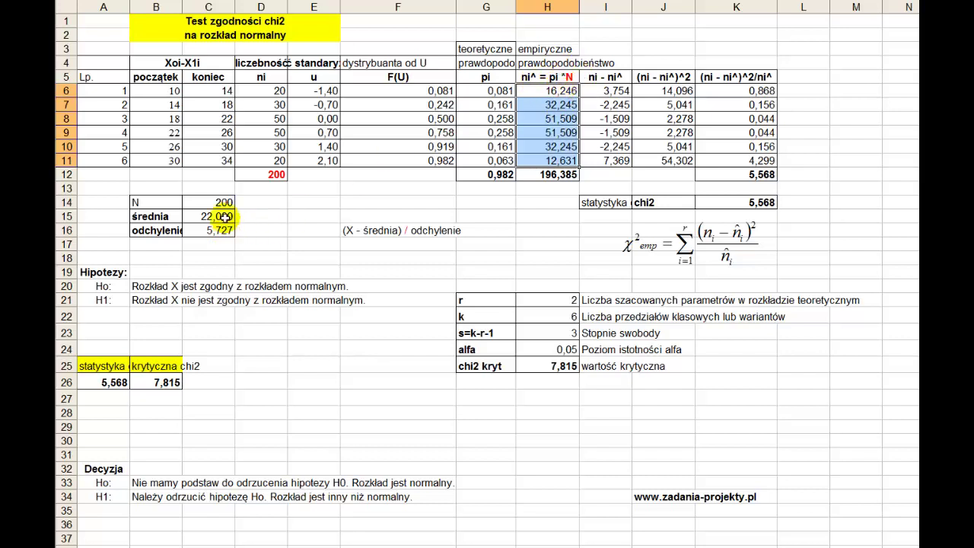
pyautogui.doubleClick(541, 90)
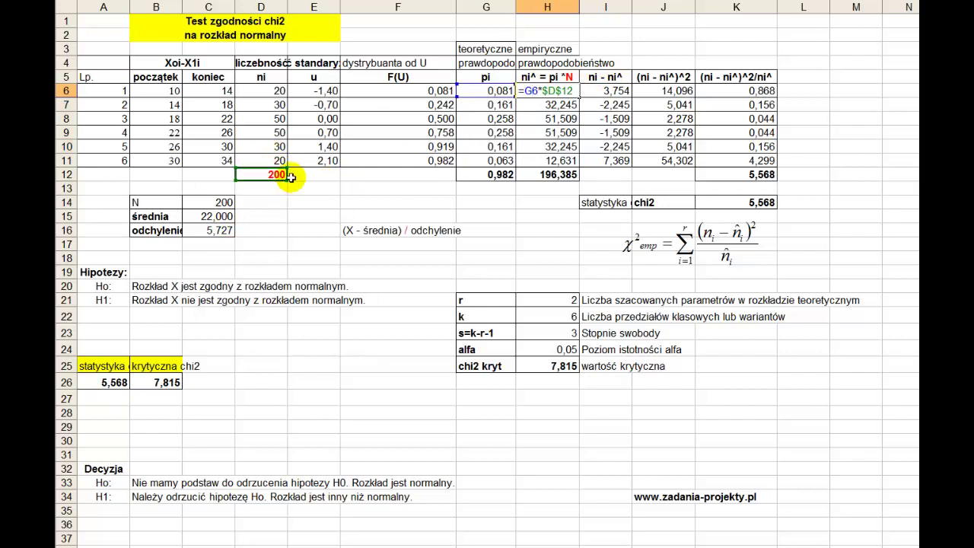
pyautogui.press('Escape')
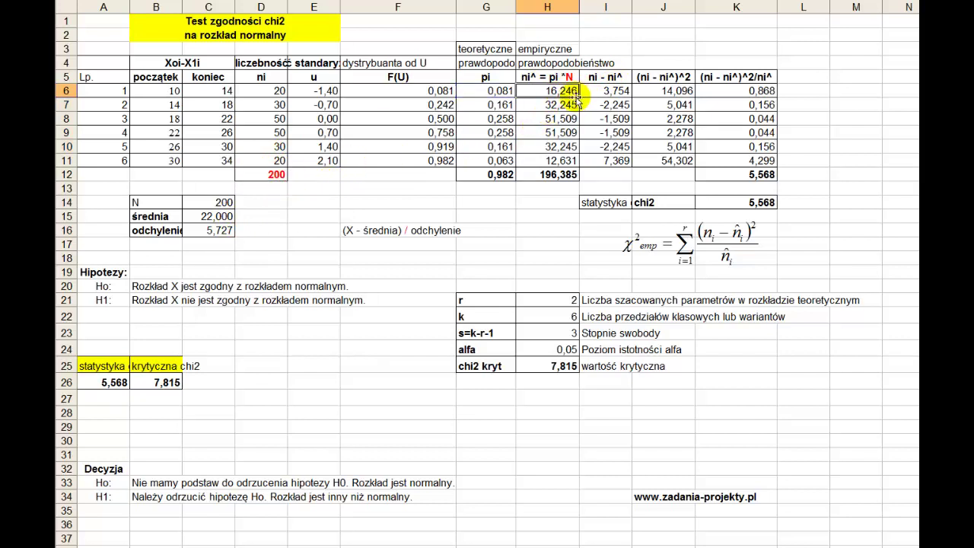
pyautogui.moveTo(579, 97); pyautogui.dragTo(581, 167)
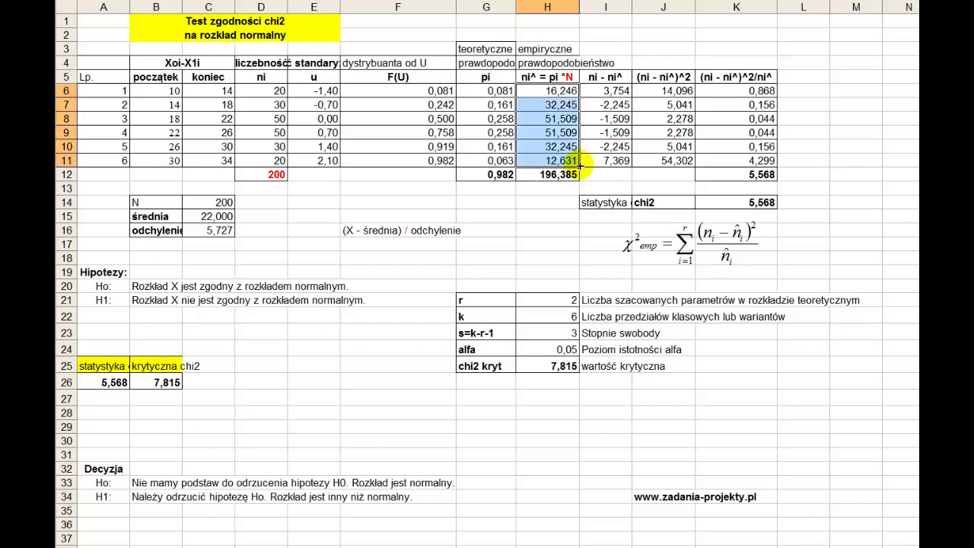
# Step: Confirm the expected total =SUMA(H6:H11) of 196,385 against the observed total 200
pyautogui.click(526, 175)
pyautogui.doubleClick(525, 175)
pyautogui.press('Escape')
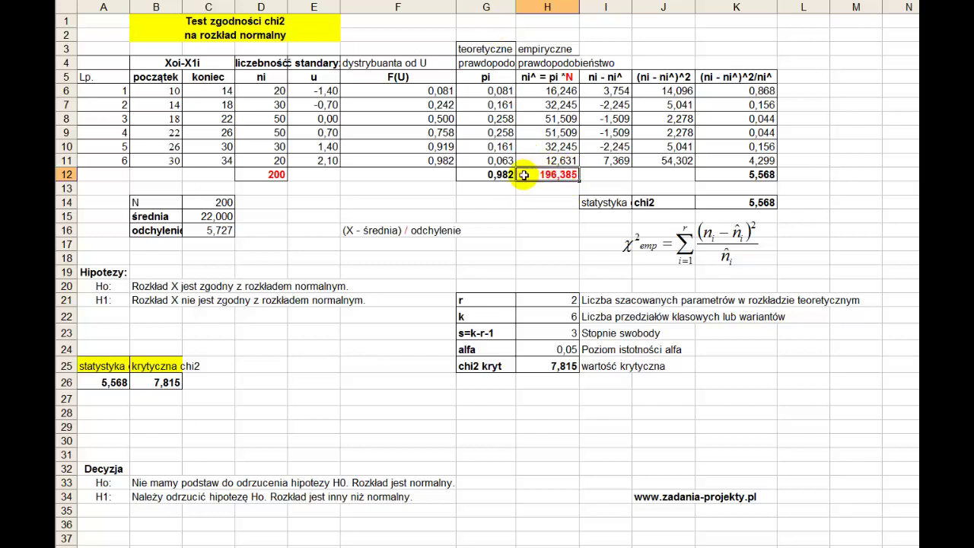
pyautogui.click(255, 175)
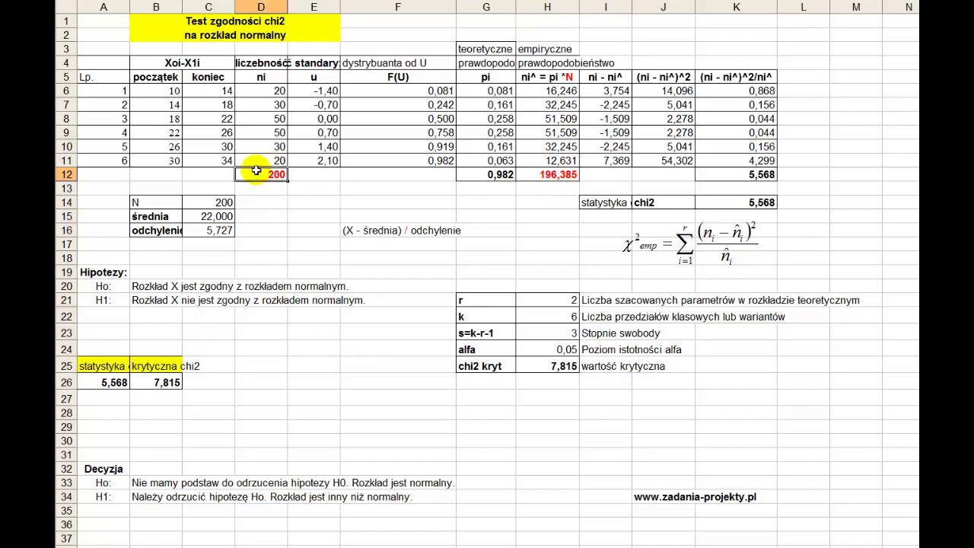
pyautogui.click(554, 175)
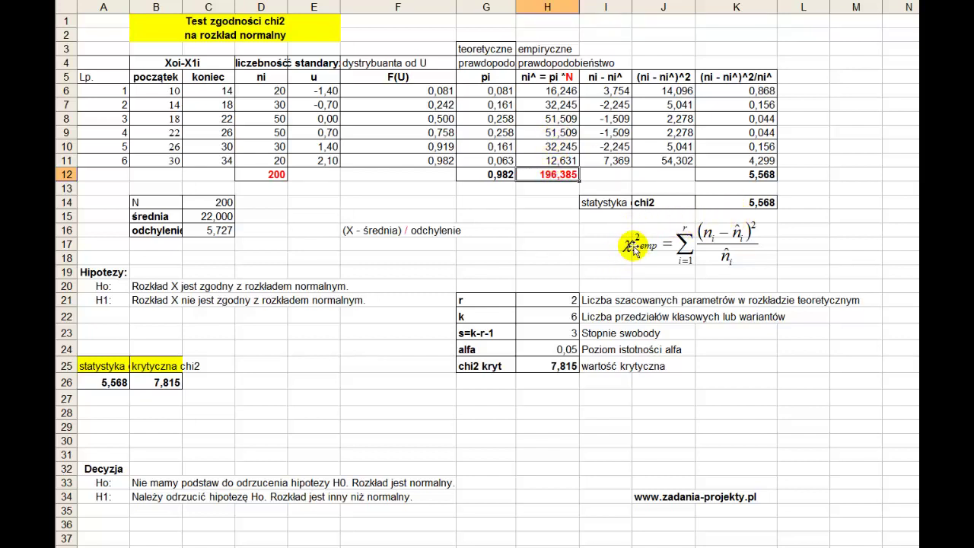
pyautogui.moveTo(261, 90); pyautogui.dragTo(259, 159)
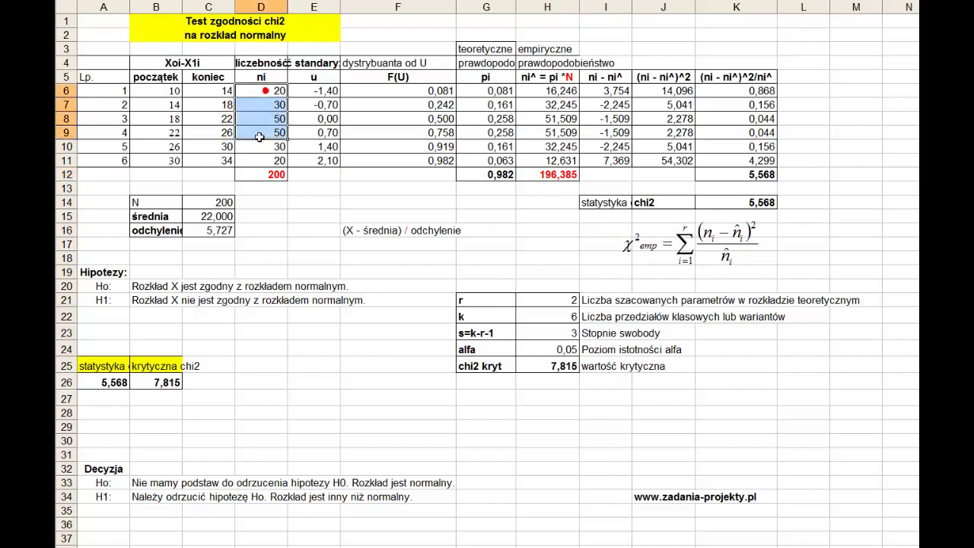
pyautogui.moveTo(556, 90); pyautogui.dragTo(550, 161)
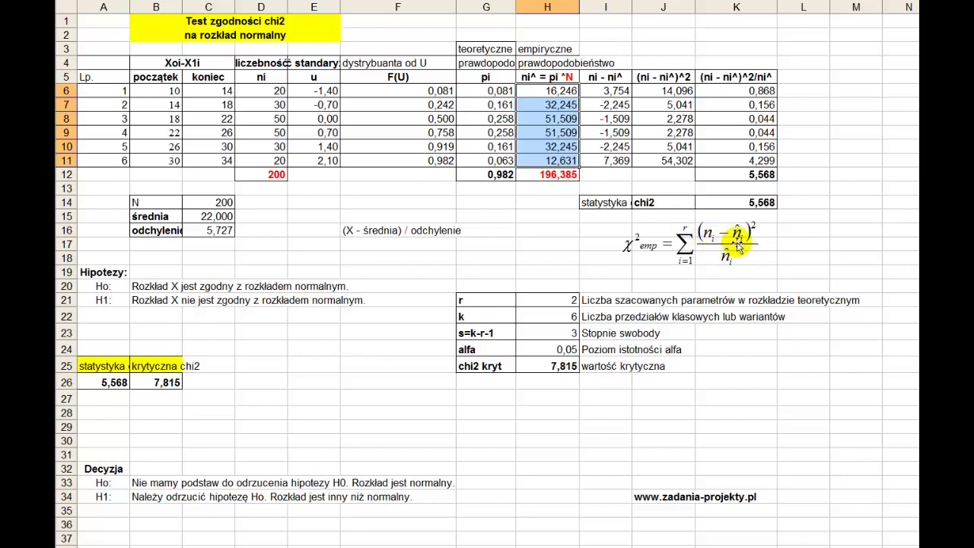
# Step: Shade the observed counts D6:D11 pastel light blue
pyautogui.moveTo(621, 89); pyautogui.dragTo(619, 161)
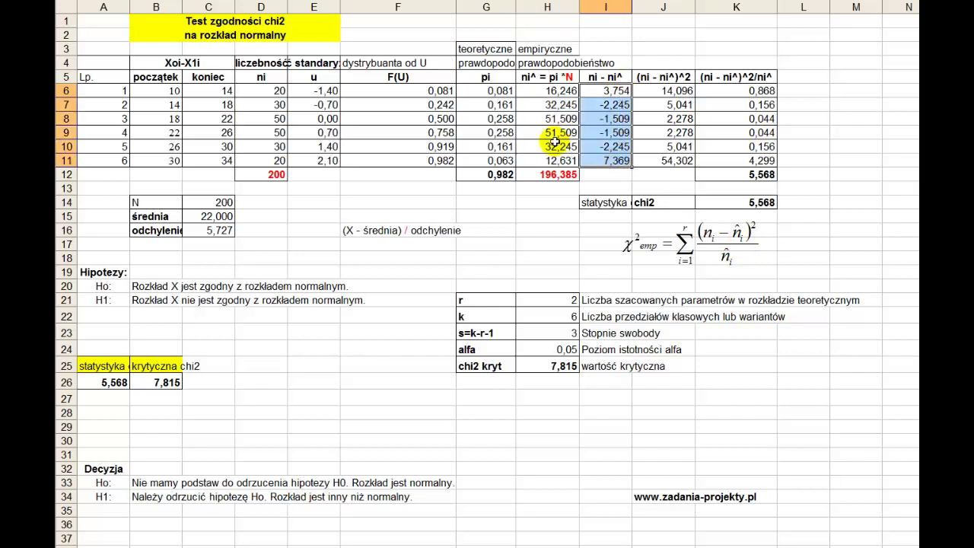
pyautogui.moveTo(260, 90); pyautogui.dragTo(276, 159)
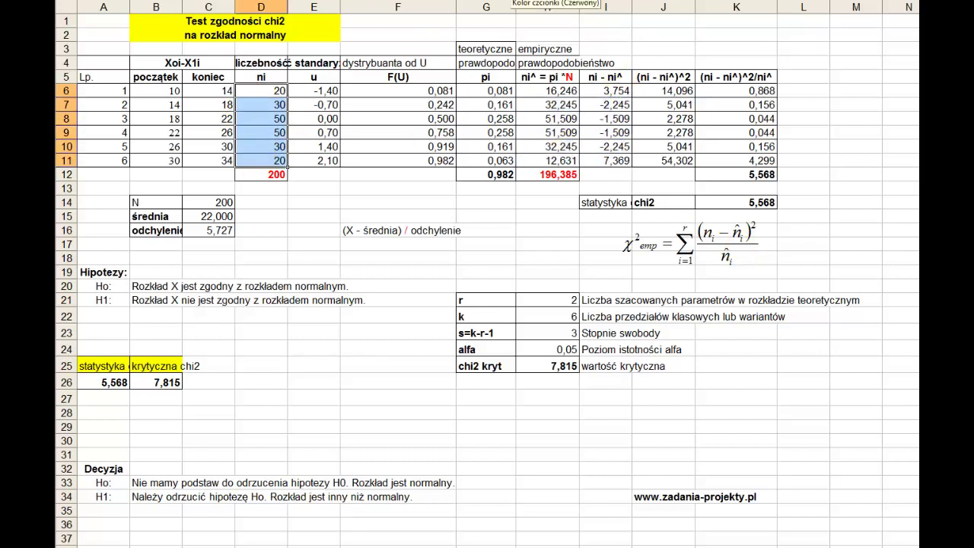
pyautogui.click(508, 0)
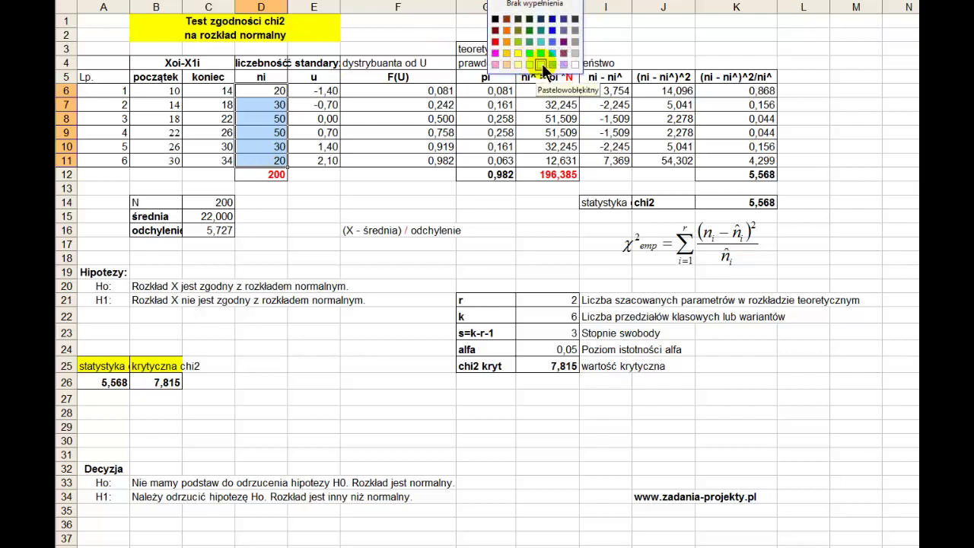
pyautogui.click(541, 64)
# Step: Select expected counts H6:H11 and compare D6, H6 and their difference 3,754 in I6
pyautogui.moveTo(563, 85); pyautogui.dragTo(561, 161)
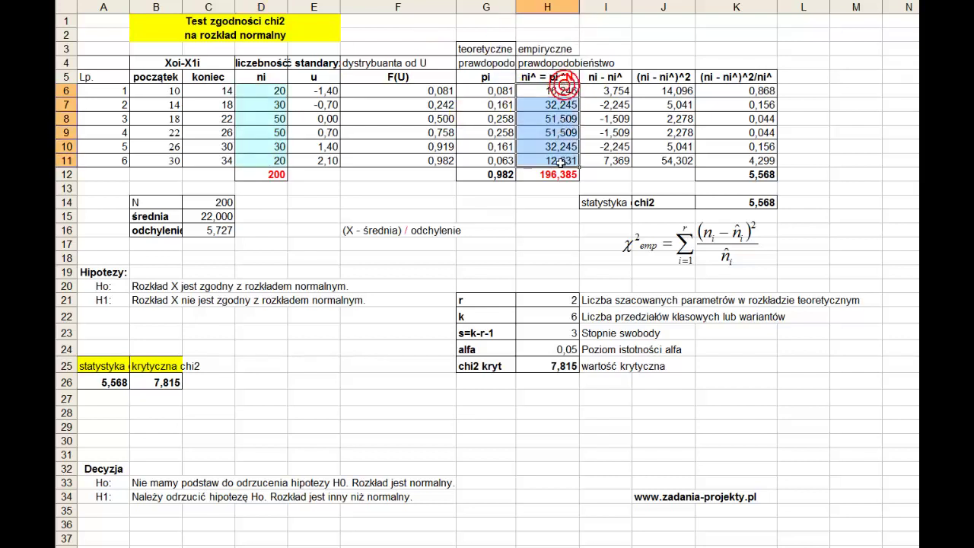
pyautogui.click(727, 201)
pyautogui.click(260, 89)
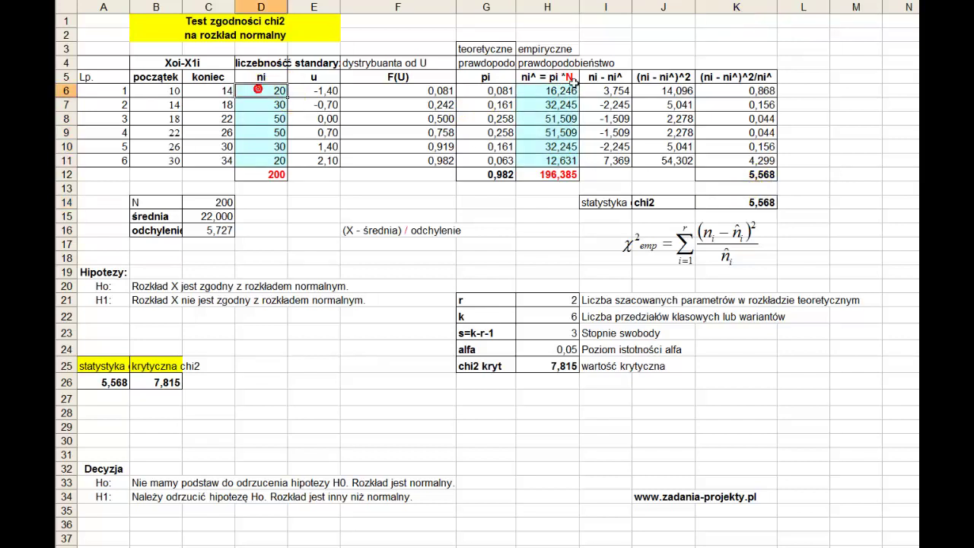
pyautogui.click(563, 90)
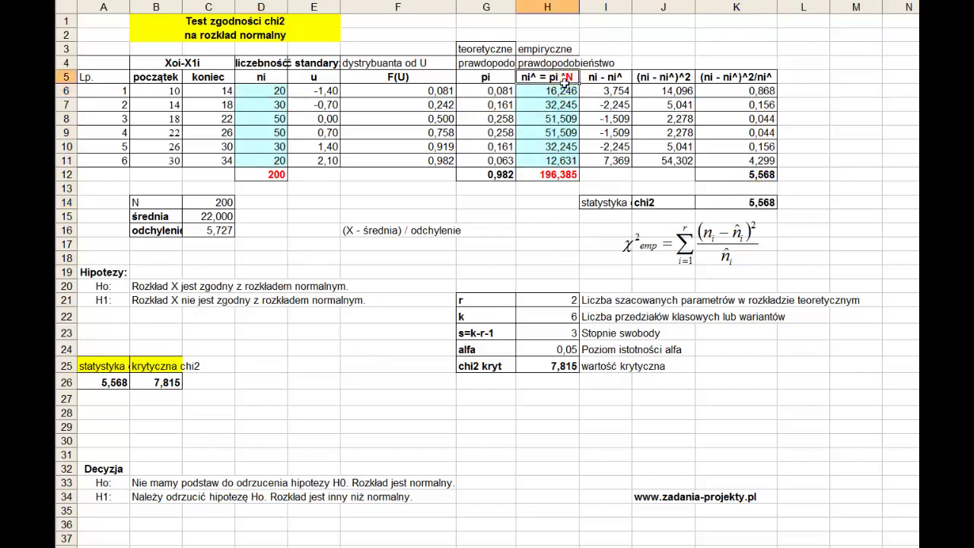
pyautogui.click(609, 91)
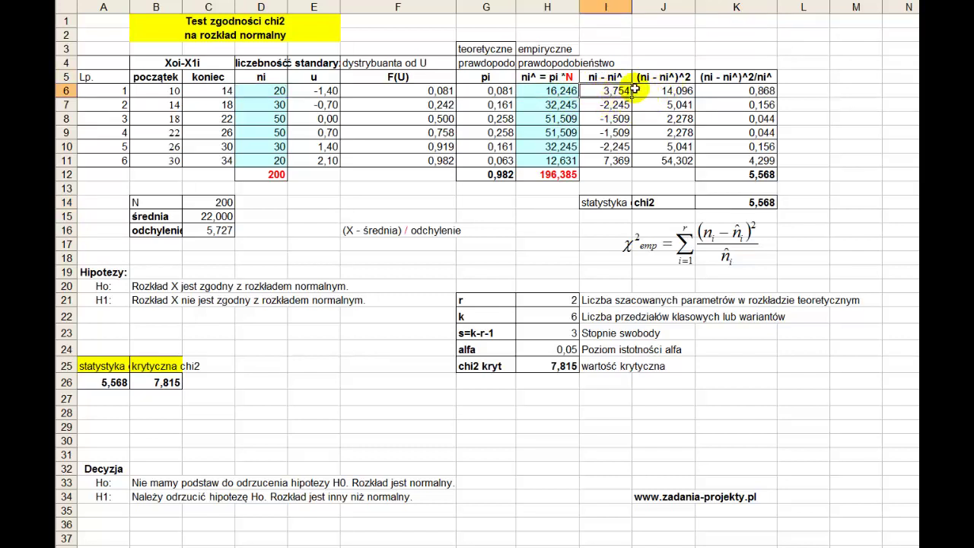
# Step: Copy the difference down to I11 and fill J6:J11 with =I6^2, giving 14,096 to 54,302
pyautogui.moveTo(632, 99); pyautogui.dragTo(632, 168)
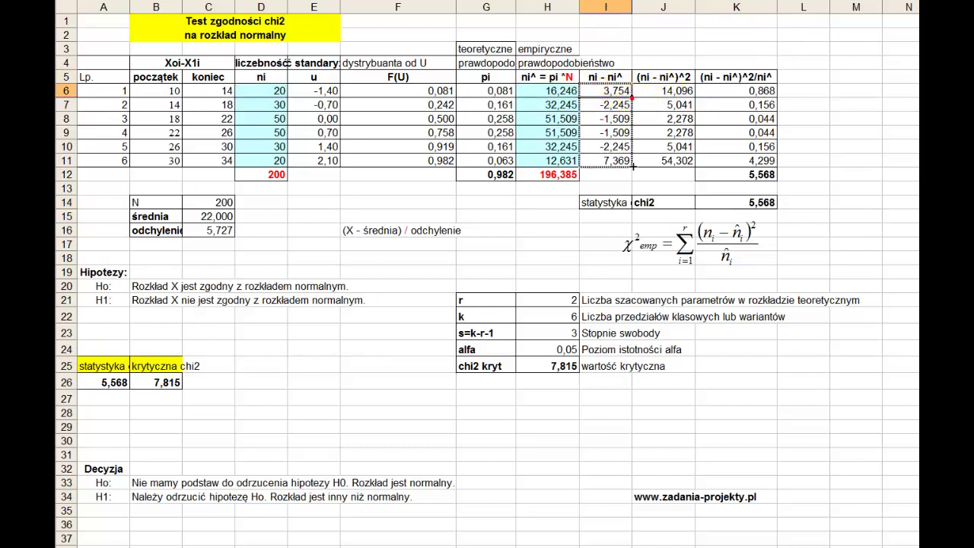
pyautogui.doubleClick(665, 91)
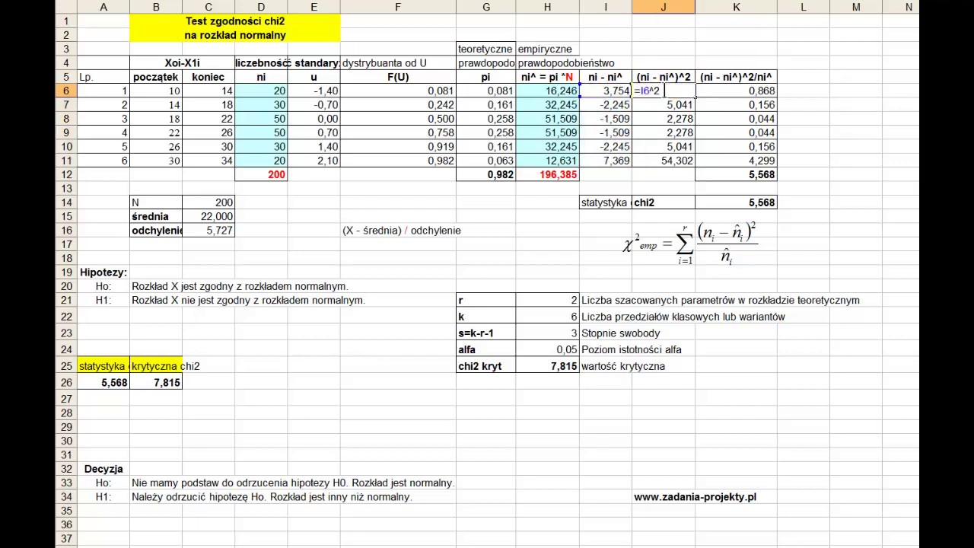
pyautogui.press('Escape')
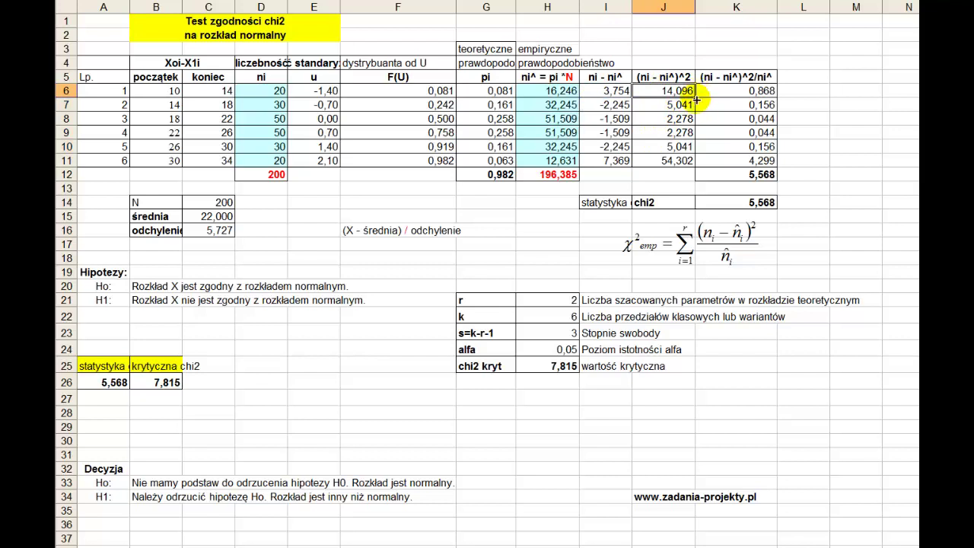
pyautogui.moveTo(694, 97); pyautogui.dragTo(695, 167)
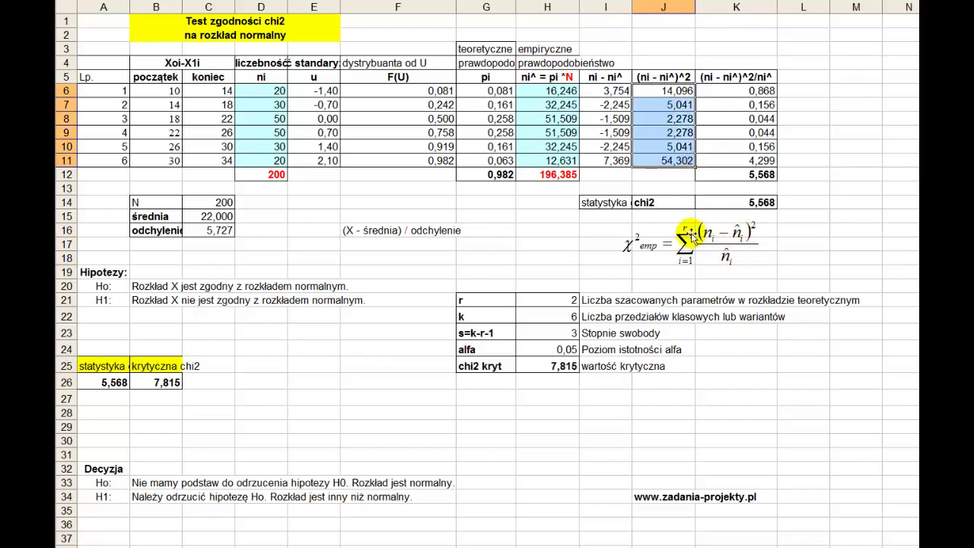
pyautogui.moveTo(662, 91); pyautogui.dragTo(662, 159)
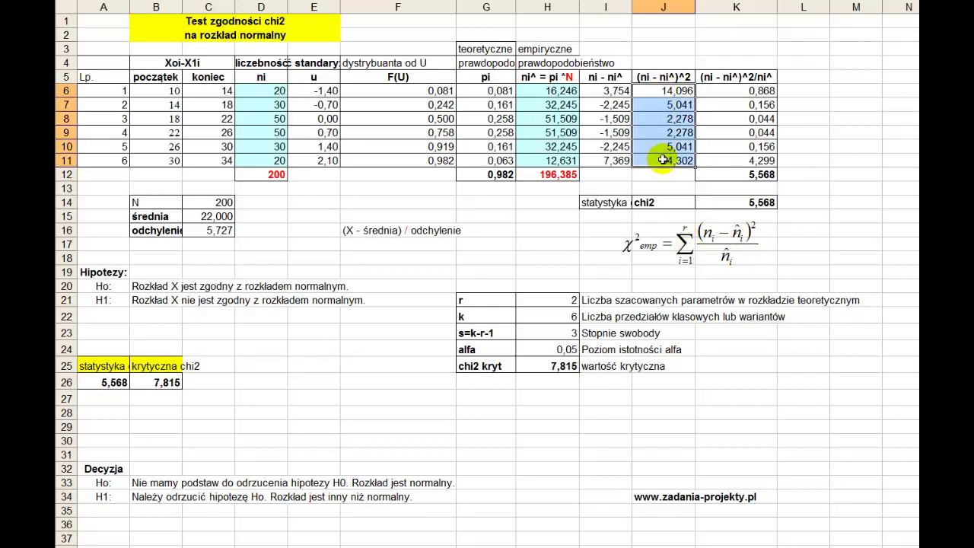
pyautogui.moveTo(541, 91); pyautogui.dragTo(541, 162)
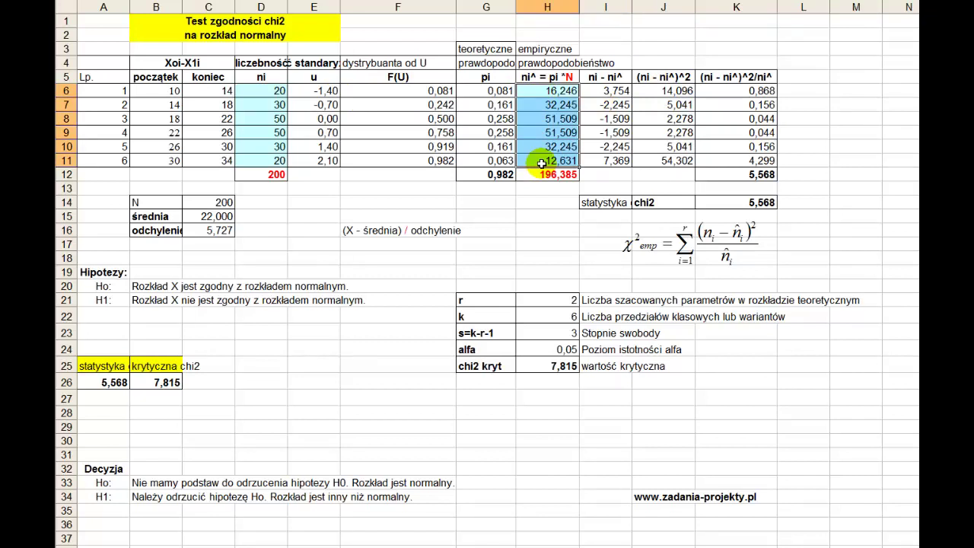
# Step: Enter =J6/H6 in K6 and total K6:K11 with =SUMA in K12 for chi2 5,568
pyautogui.doubleClick(720, 90)
pyautogui.press('Escape')
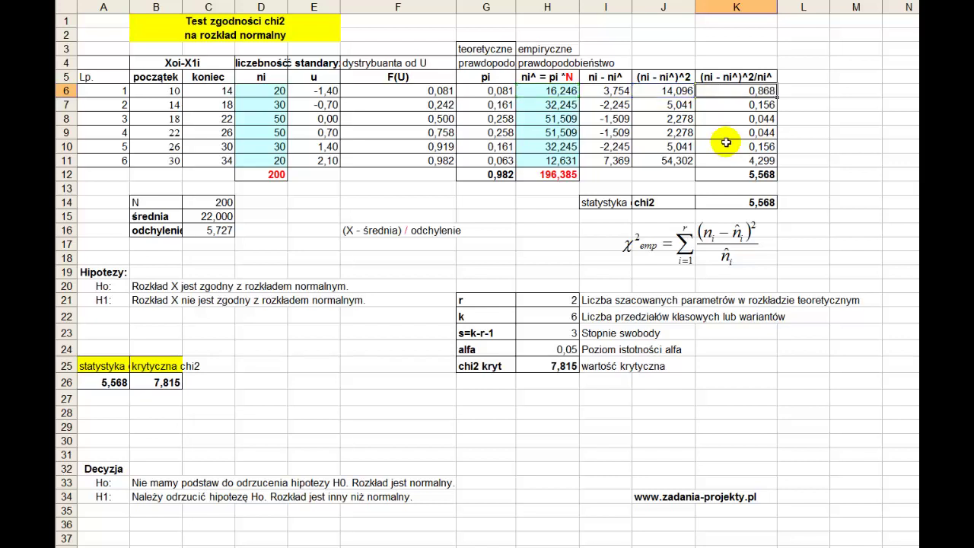
pyautogui.doubleClick(759, 175)
pyautogui.doubleClick(754, 176)
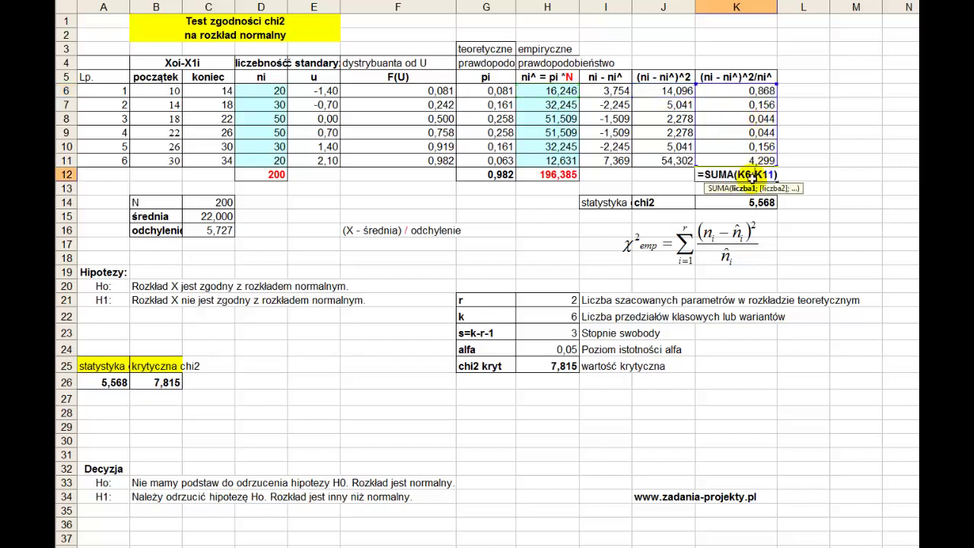
pyautogui.press('Escape')
pyautogui.moveTo(735, 202); pyautogui.dragTo(604, 203)
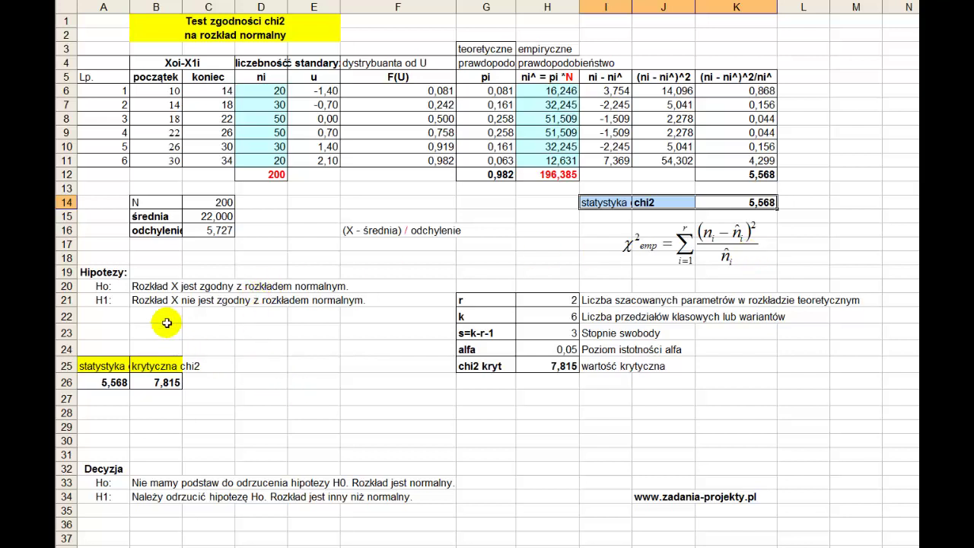
pyautogui.click(158, 286)
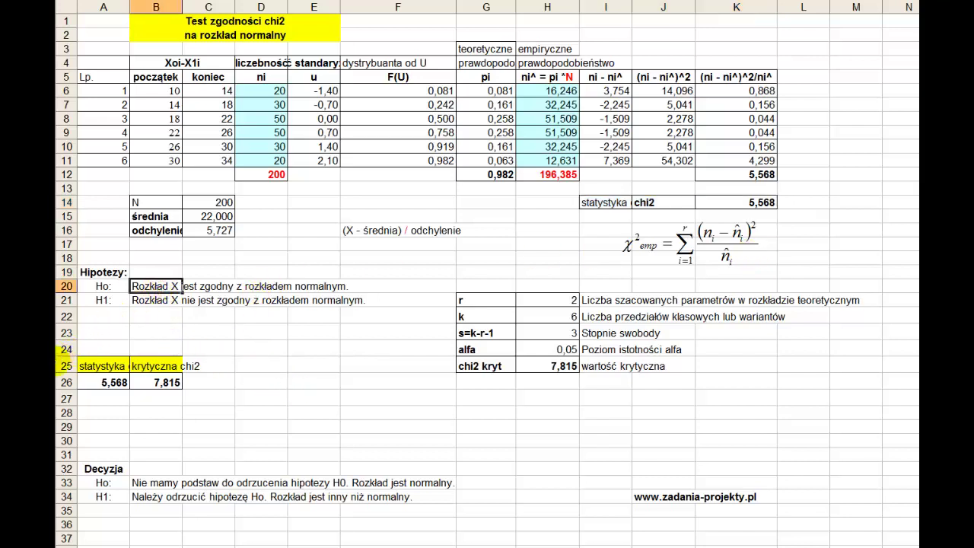
pyautogui.click(143, 300)
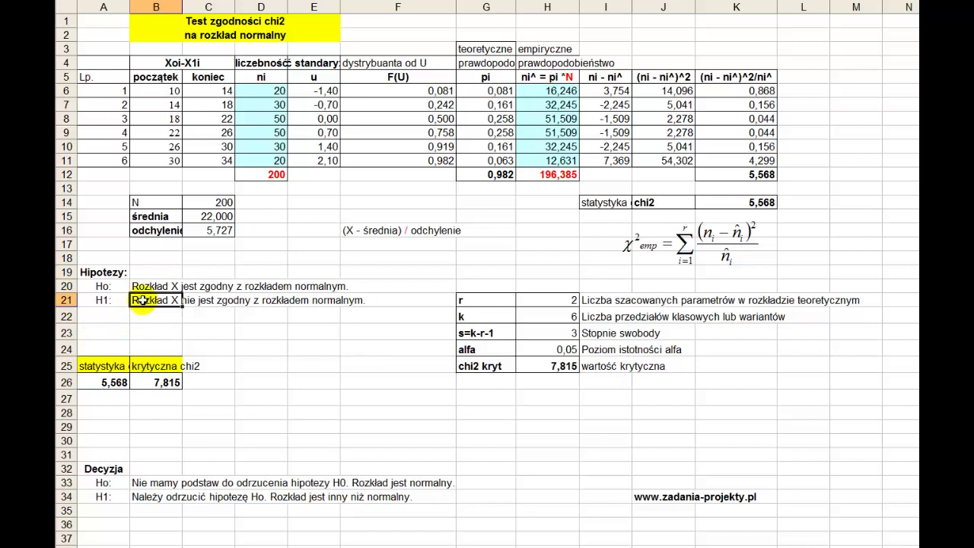
pyautogui.moveTo(482, 366); pyautogui.dragTo(580, 368)
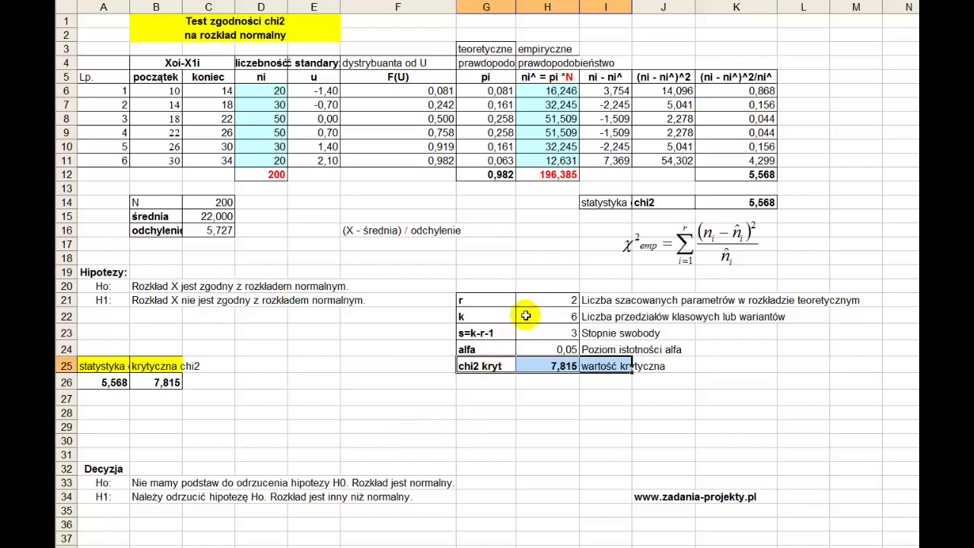
pyautogui.click(537, 366)
pyautogui.doubleClick(538, 366)
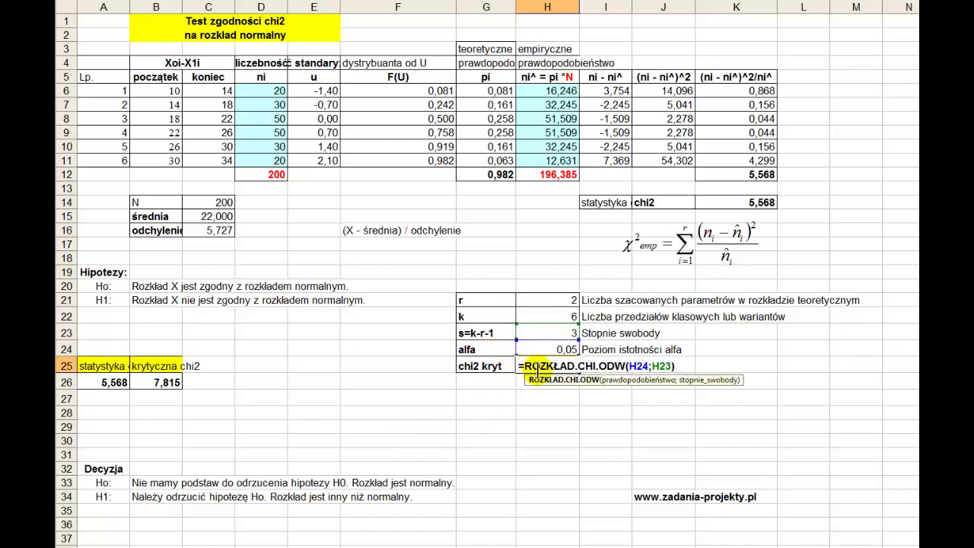
pyautogui.click(632, 366)
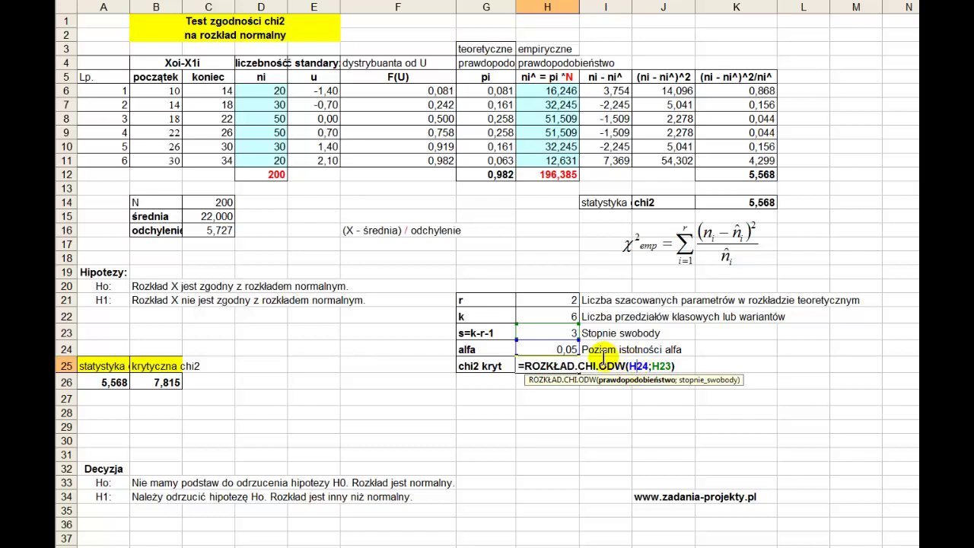
pyautogui.click(568, 345)
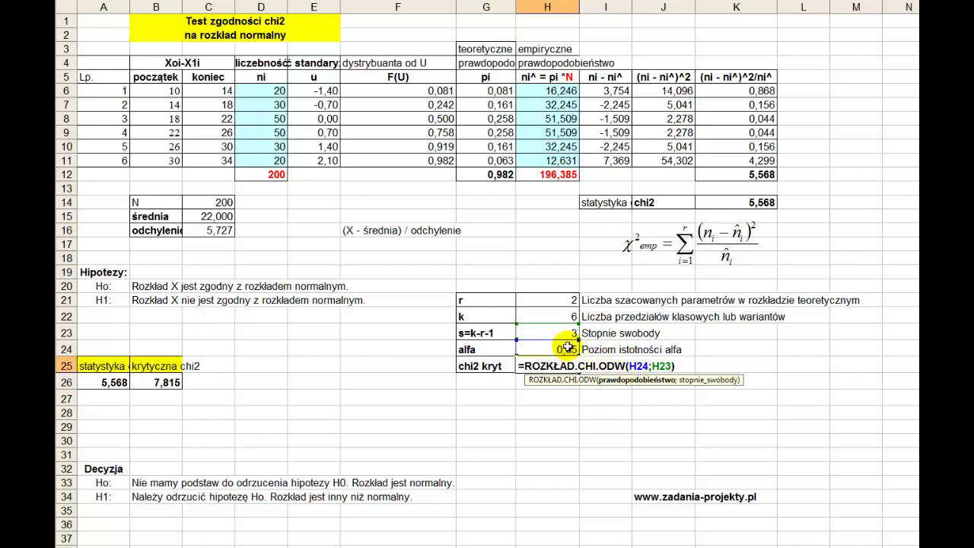
pyautogui.click(664, 366)
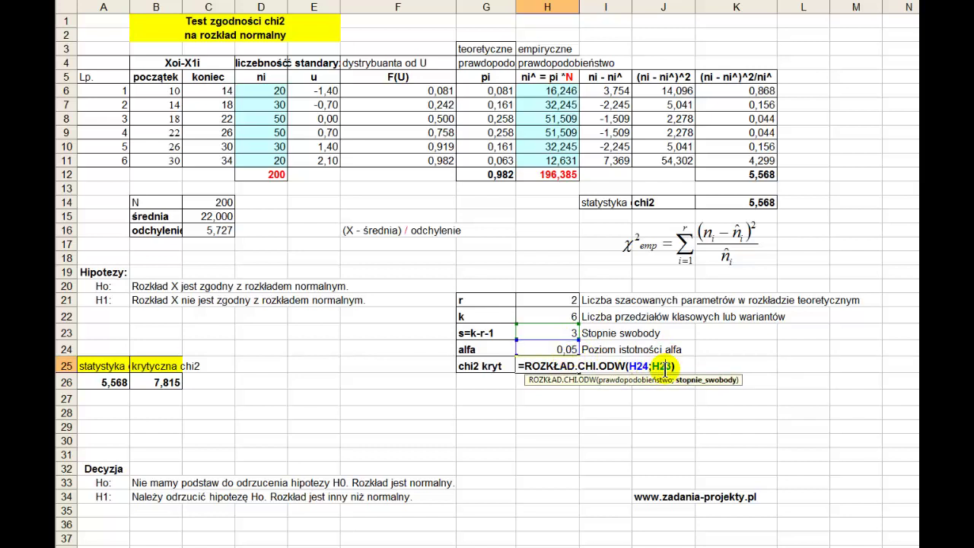
pyautogui.press('Return')
pyautogui.click(542, 333)
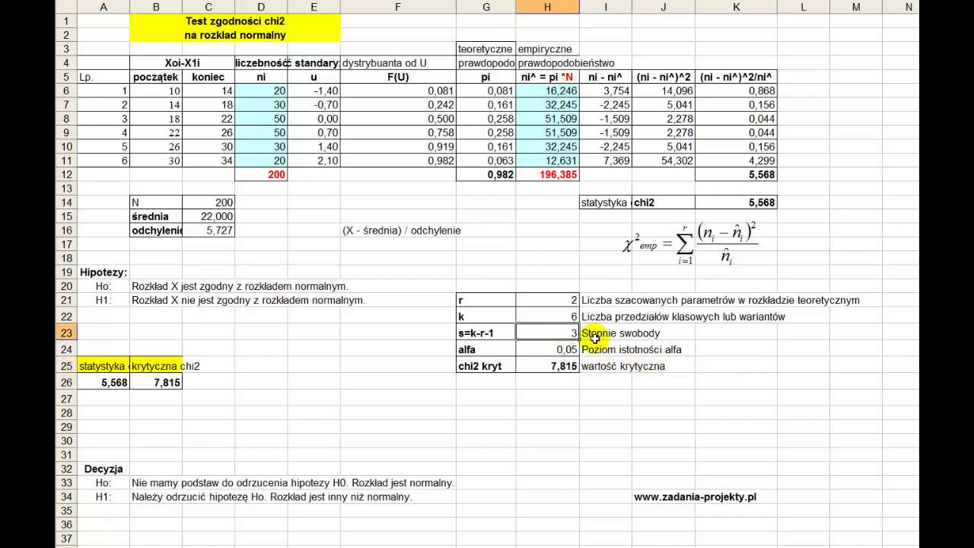
pyautogui.click(595, 337)
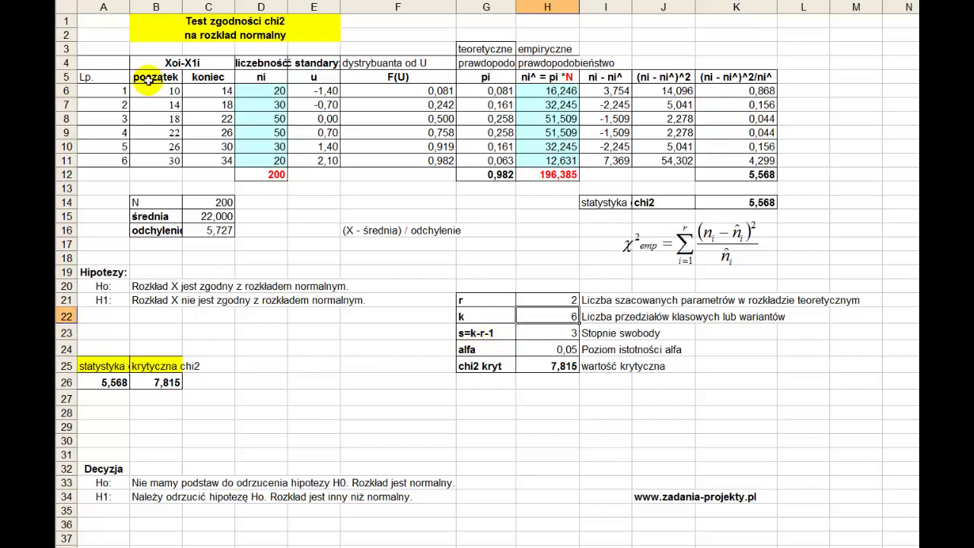
# Step: Highlight the class bounds, theoretical probabilities in column G, the mean and standard deviation, and r=2
pyautogui.moveTo(149, 88)
pyautogui.mouseDown()
pyautogui.moveTo(211, 117)
pyautogui.moveTo(218, 80)
pyautogui.moveTo(219, 160)
pyautogui.mouseUp()
pyautogui.click(225, 90)
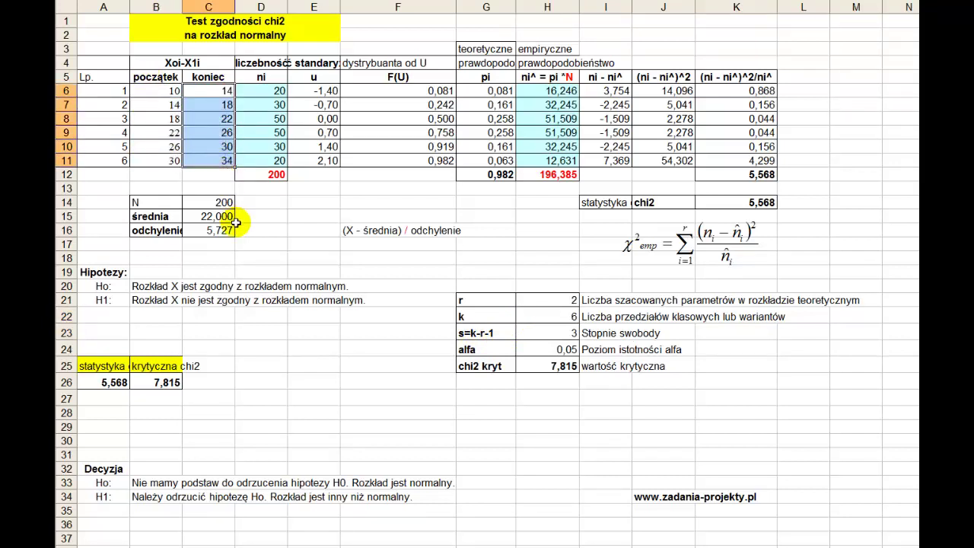
pyautogui.click(543, 298)
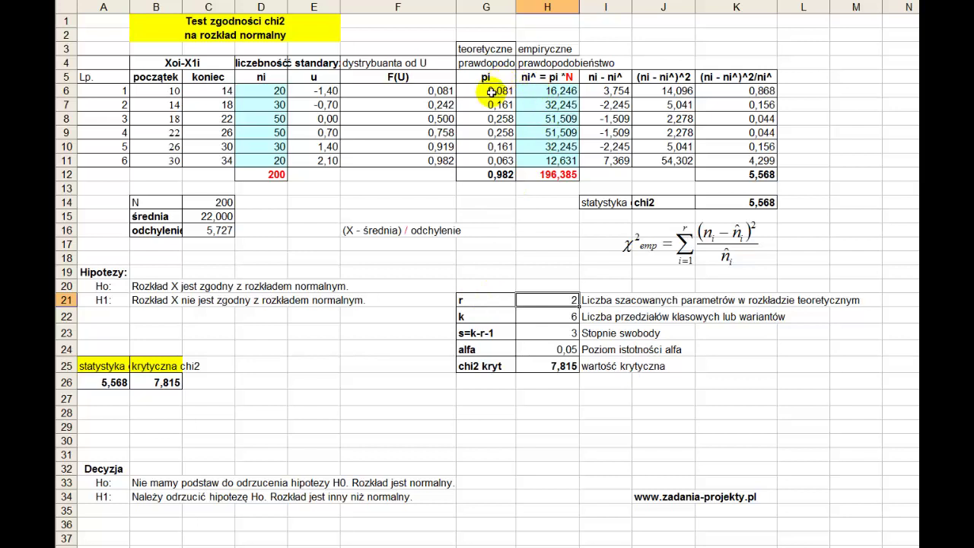
pyautogui.moveTo(499, 91); pyautogui.dragTo(487, 160)
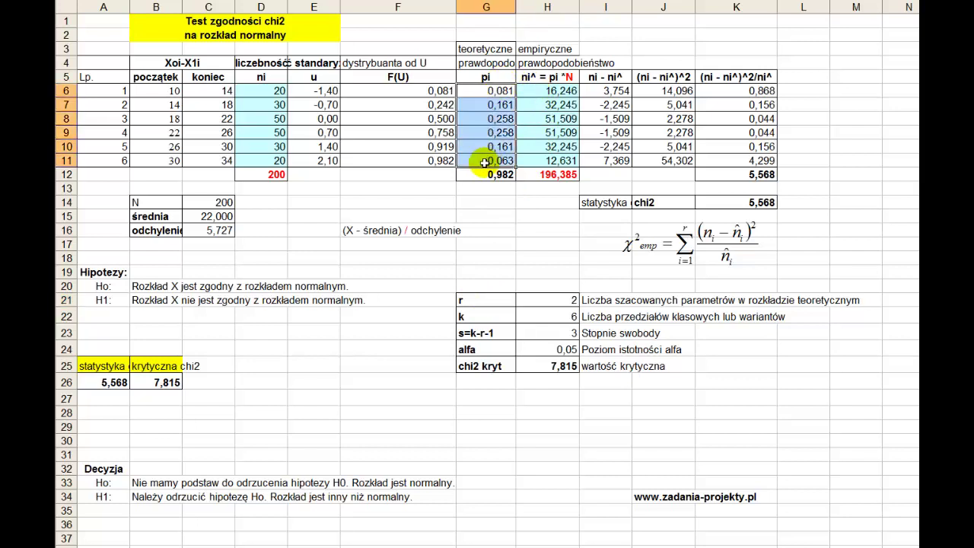
pyautogui.moveTo(209, 216); pyautogui.dragTo(207, 228)
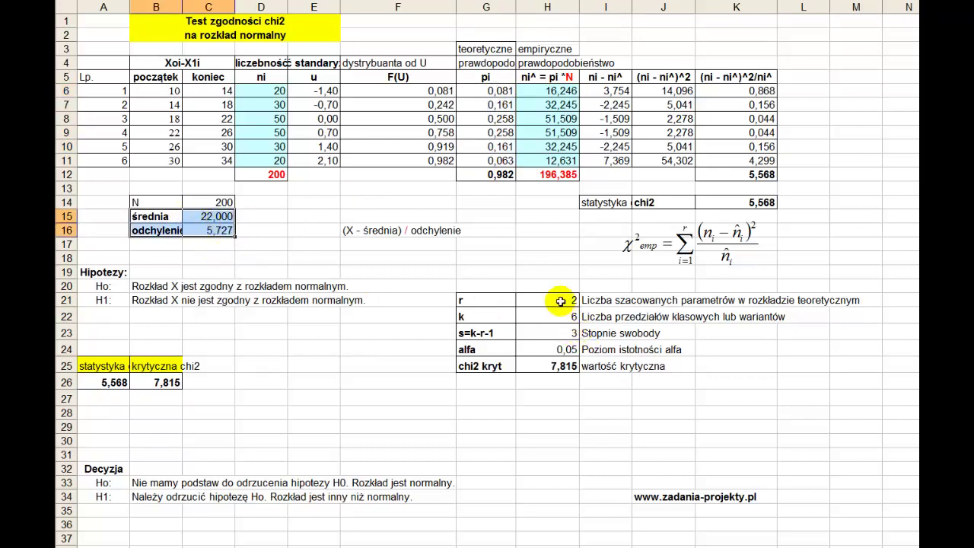
pyautogui.moveTo(559, 300); pyautogui.dragTo(495, 296)
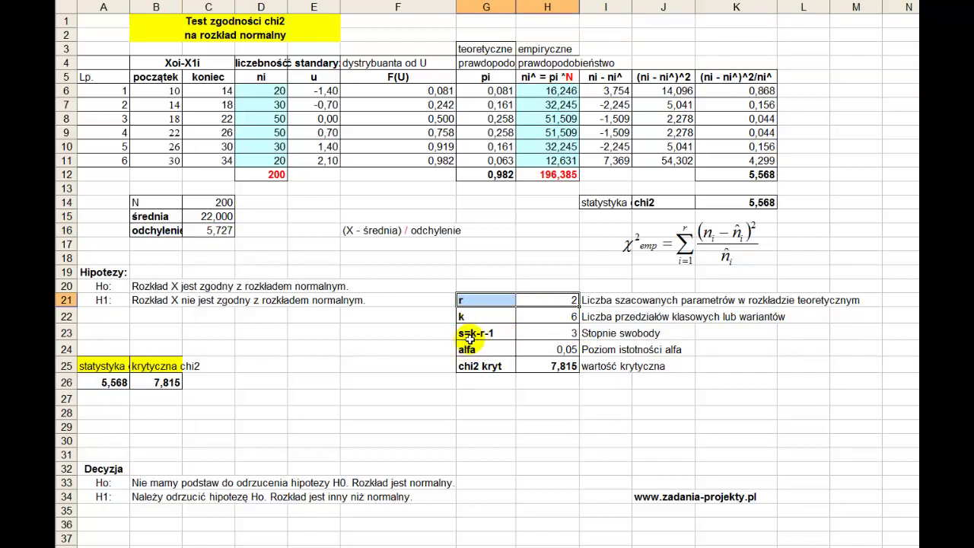
# Step: Trace s=3 from k=6 and r=2, then show H25's critical value formula (7,815)
pyautogui.click(549, 333)
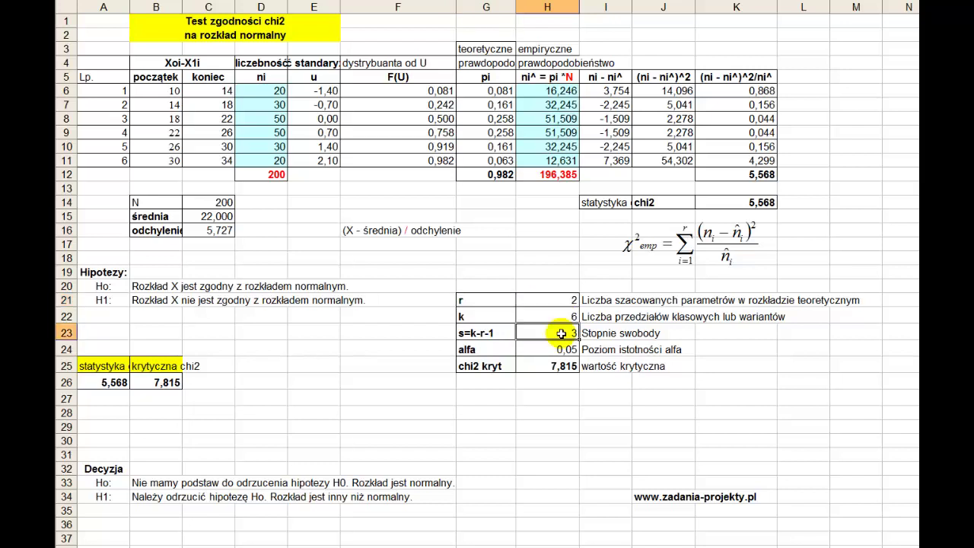
pyautogui.click(561, 316)
pyautogui.click(561, 300)
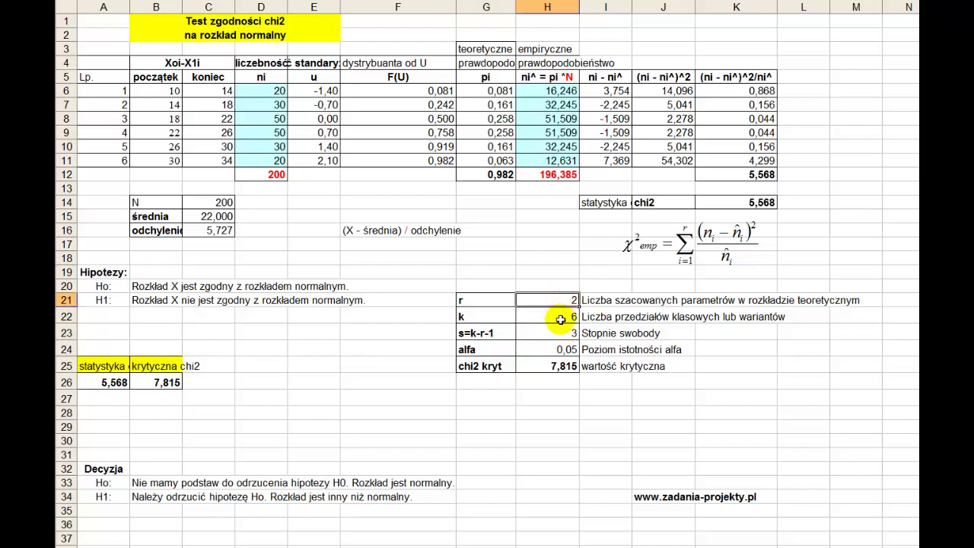
pyautogui.click(547, 332)
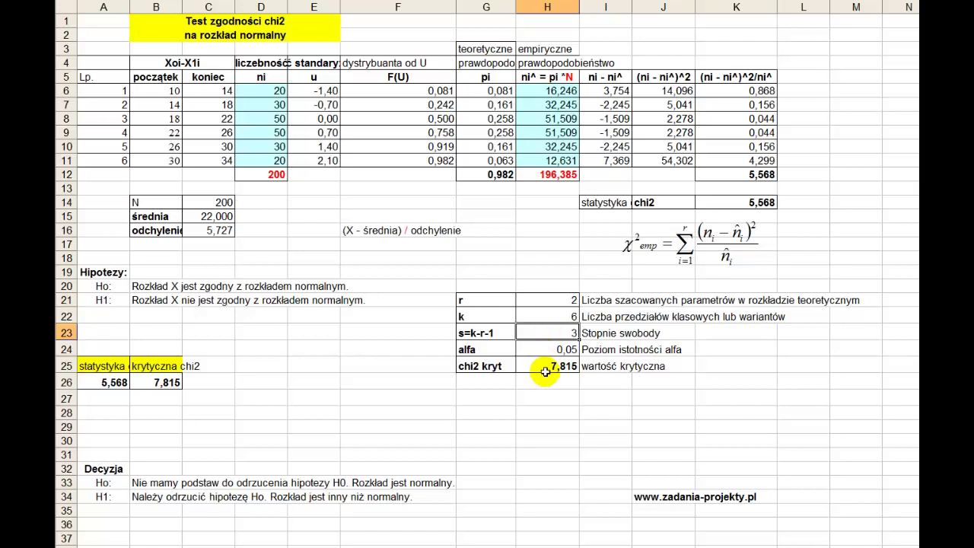
pyautogui.click(546, 372)
pyautogui.doubleClick(546, 371)
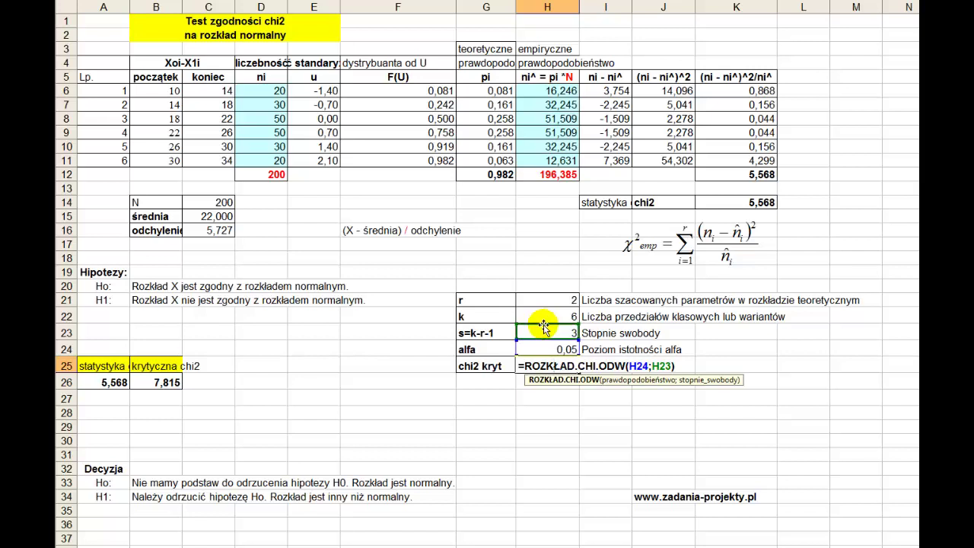
pyautogui.press('Return')
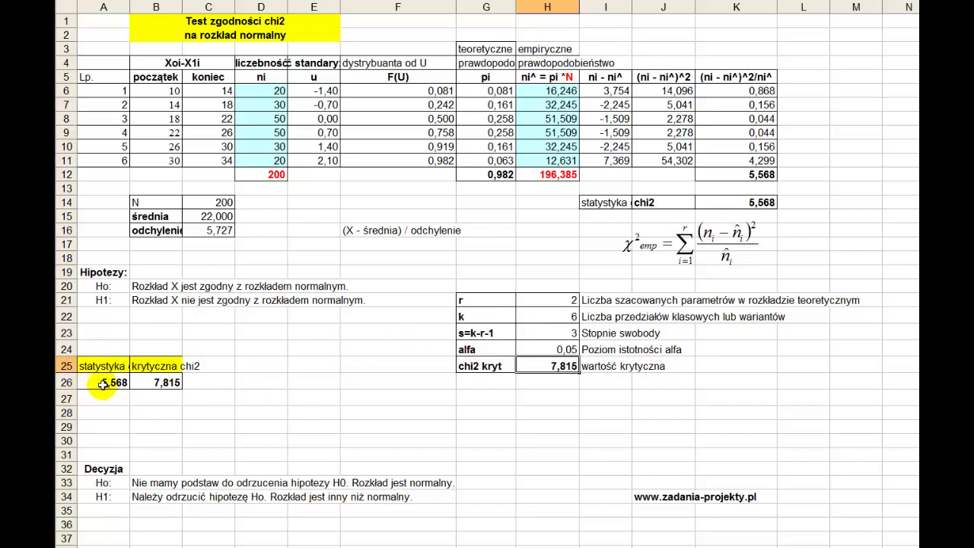
pyautogui.click(103, 384)
pyautogui.click(704, 205)
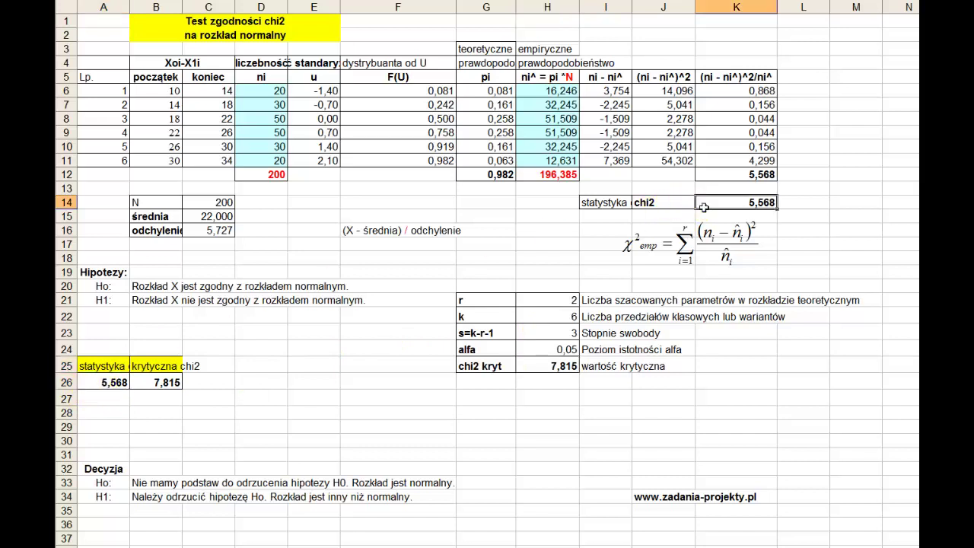
pyautogui.click(105, 388)
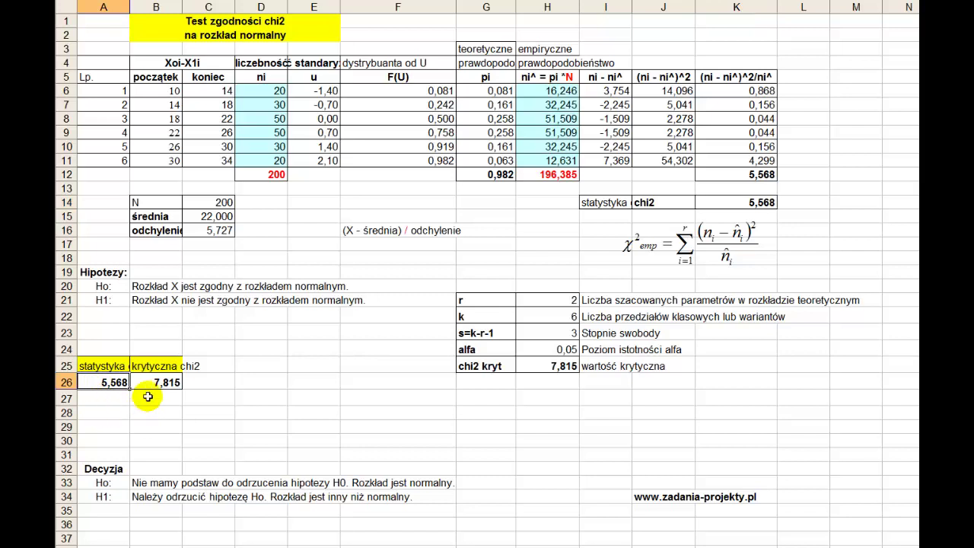
pyautogui.click(154, 382)
pyautogui.click(554, 366)
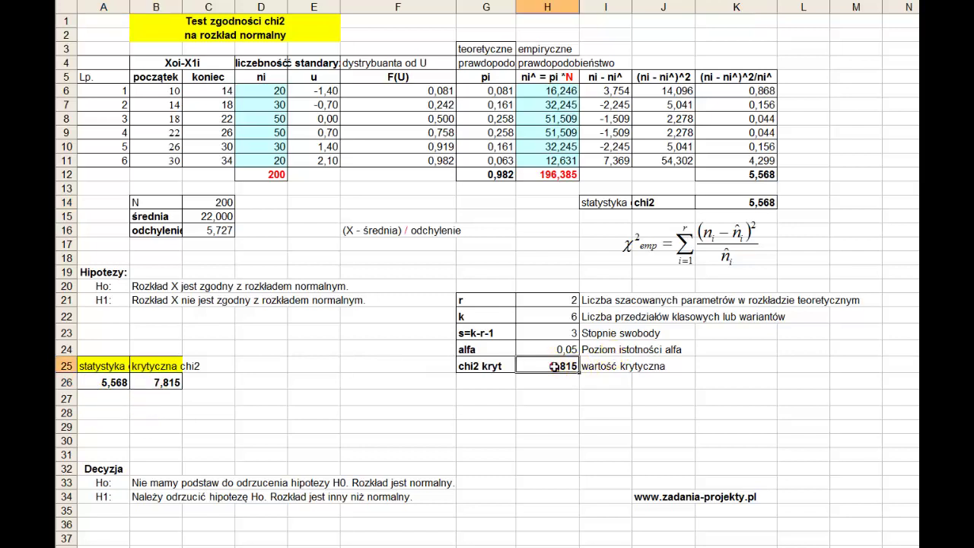
pyautogui.click(122, 385)
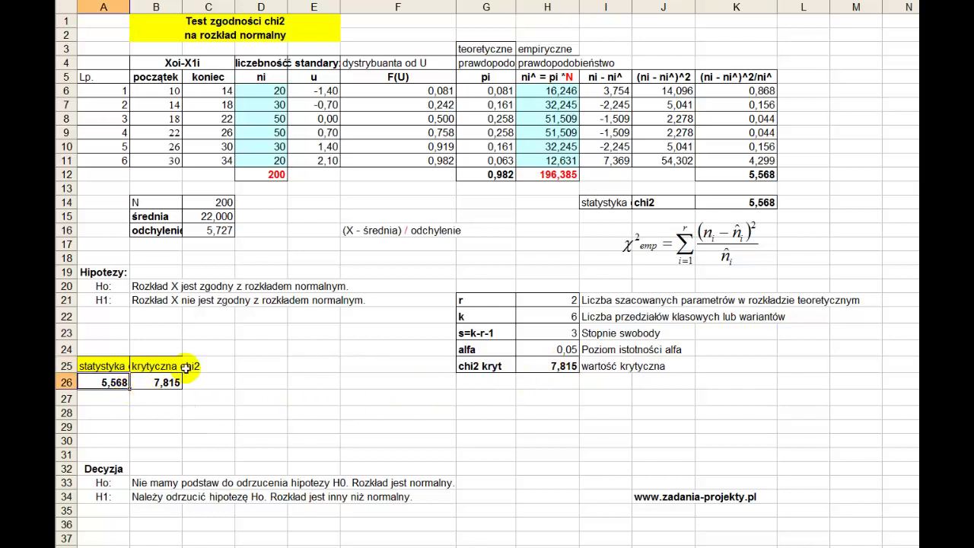
pyautogui.click(149, 386)
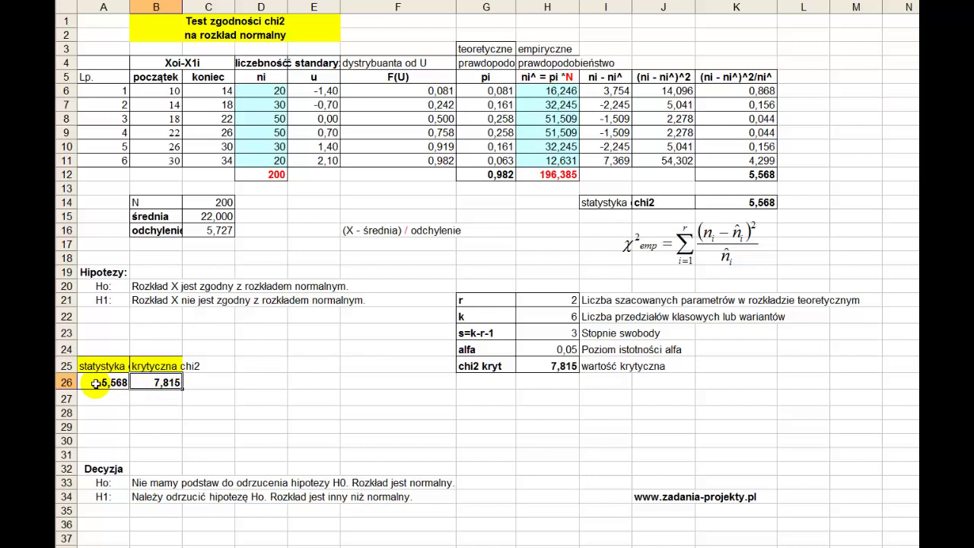
pyautogui.click(137, 286)
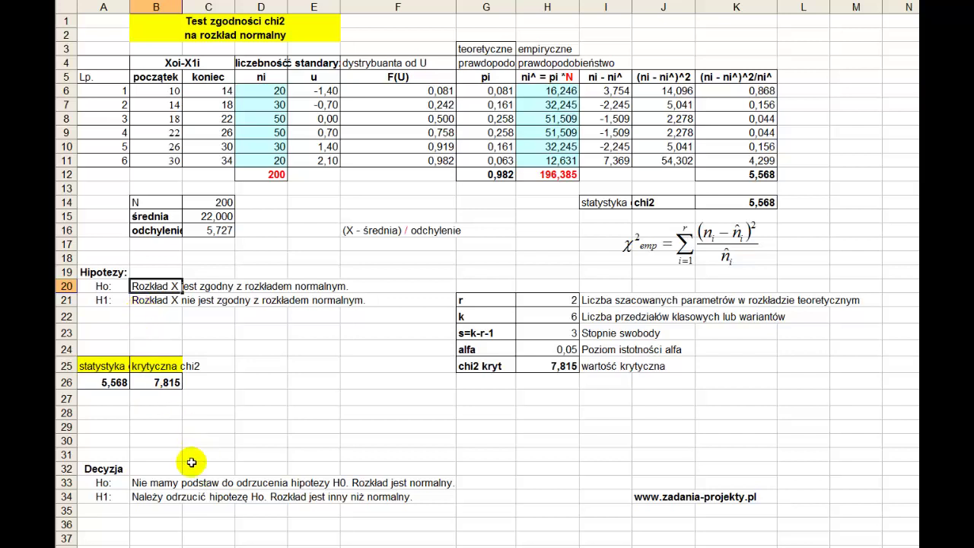
pyautogui.click(143, 494)
pyautogui.click(143, 484)
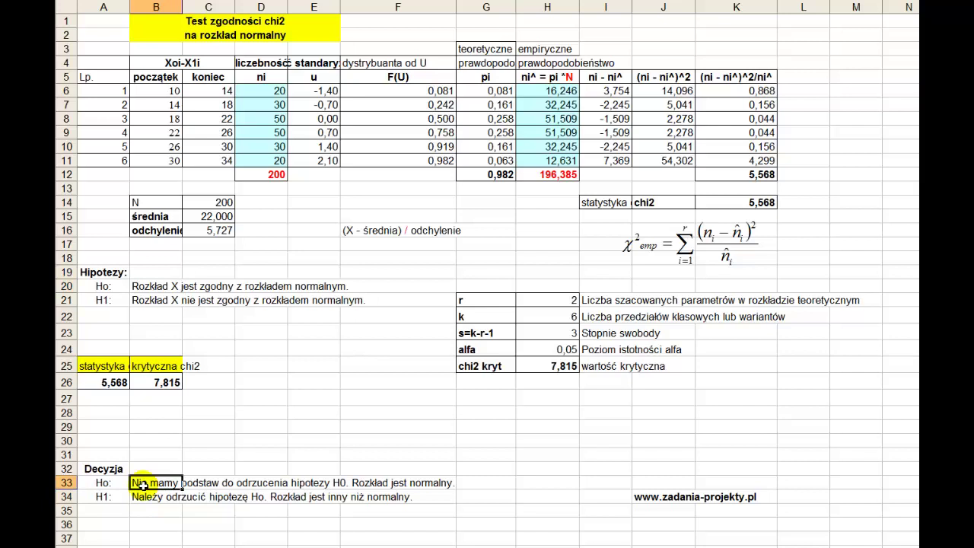
pyautogui.click(90, 382)
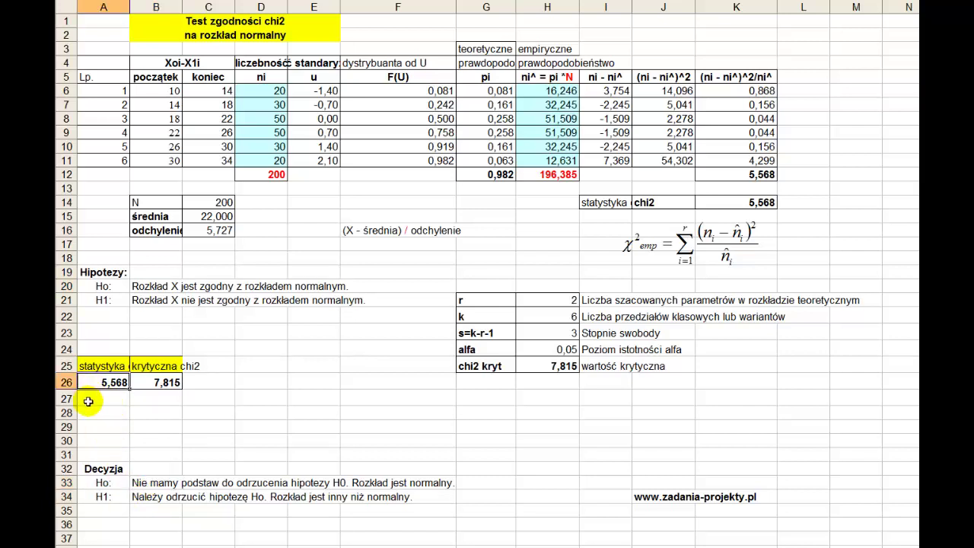
pyautogui.click(158, 382)
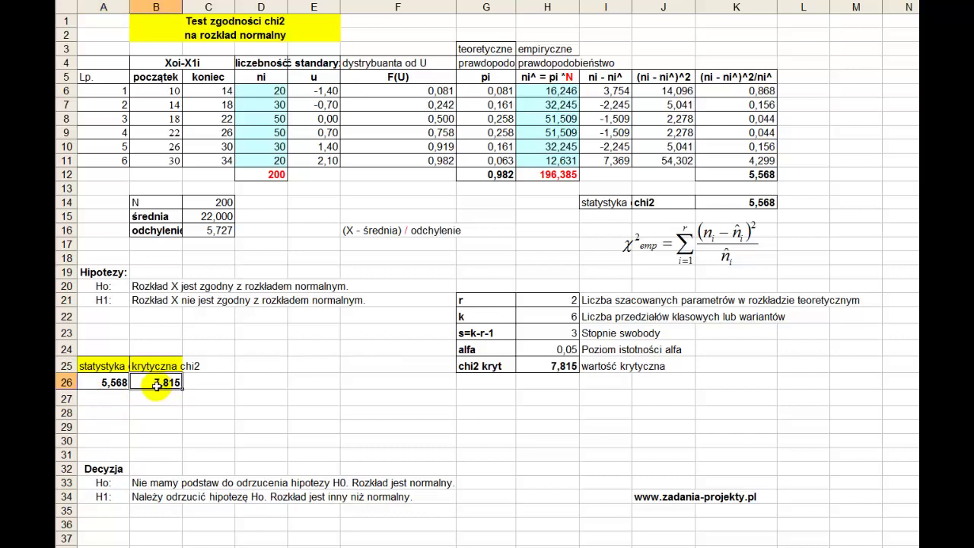
pyautogui.click(106, 287)
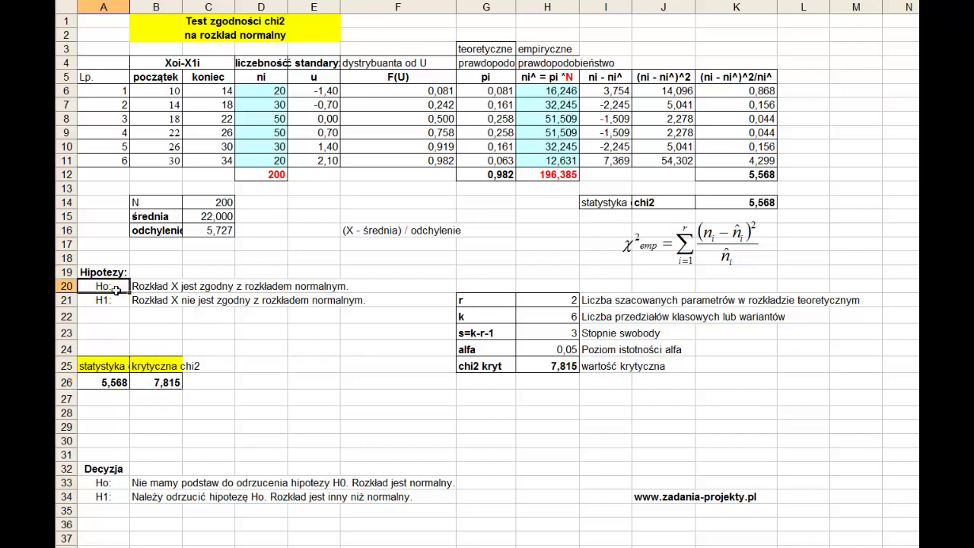
pyautogui.click(115, 301)
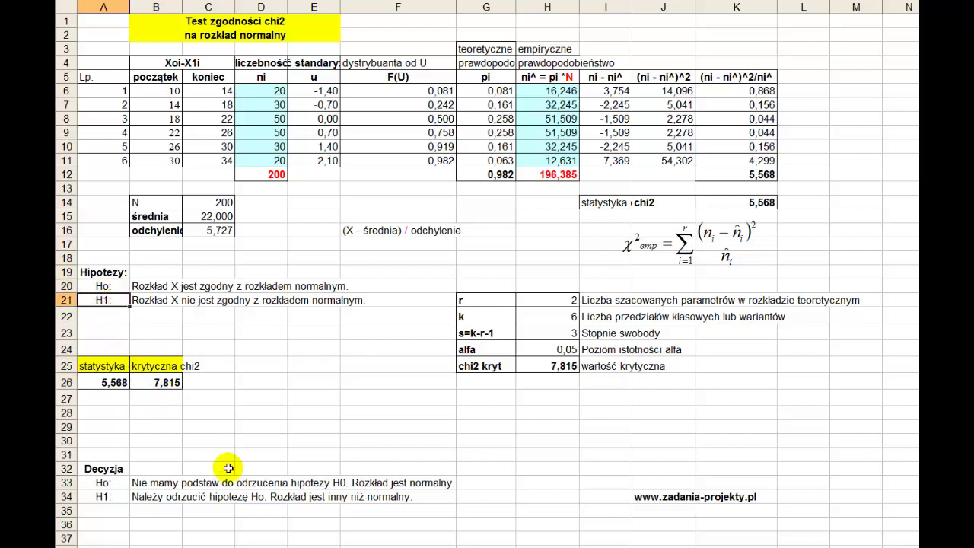
pyautogui.click(141, 500)
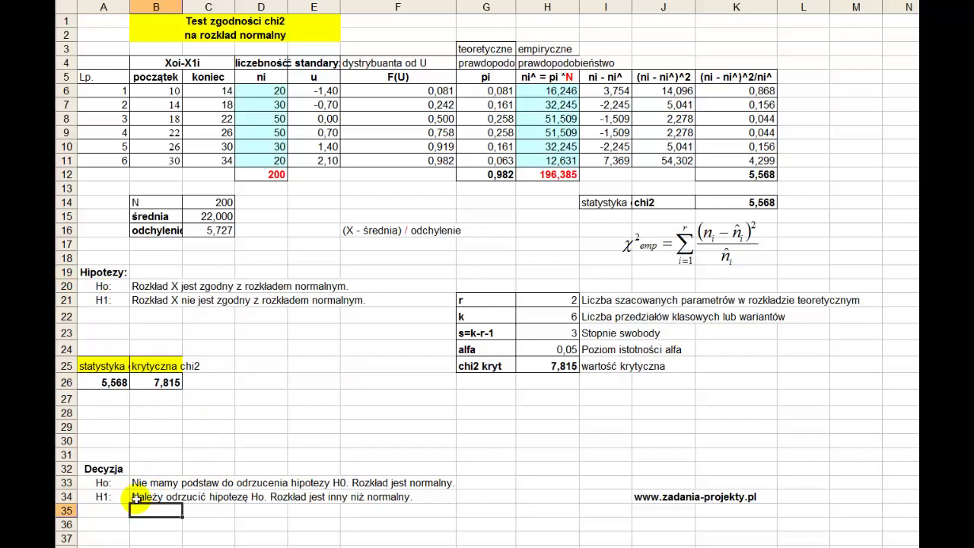